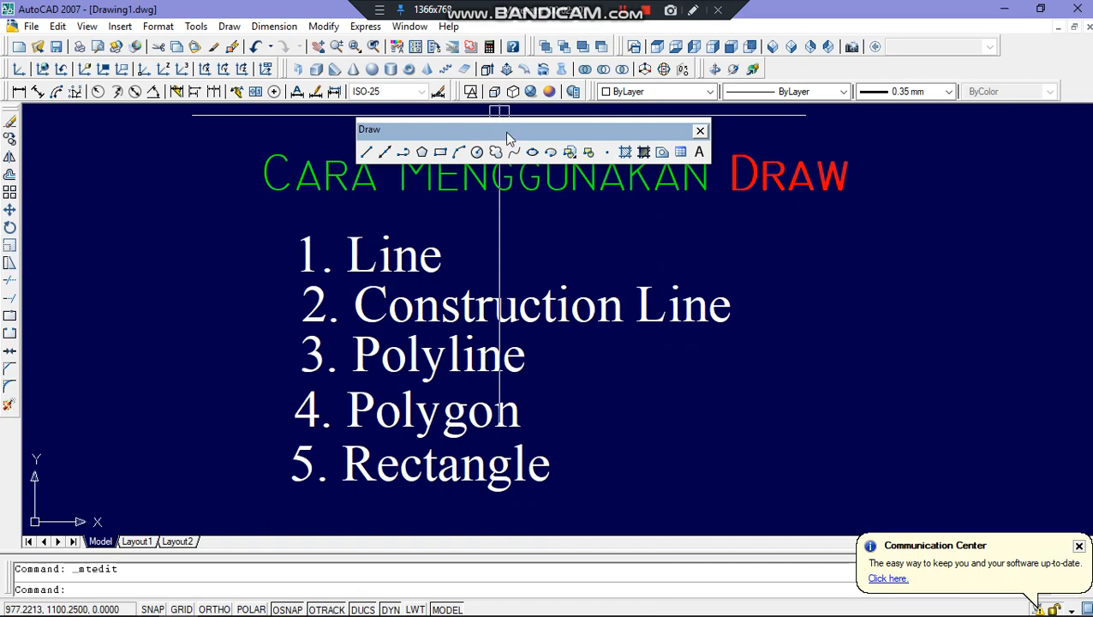
Draw a free-angle line 5 units long at about 28° in the empty area beside the text list
click(466, 215)
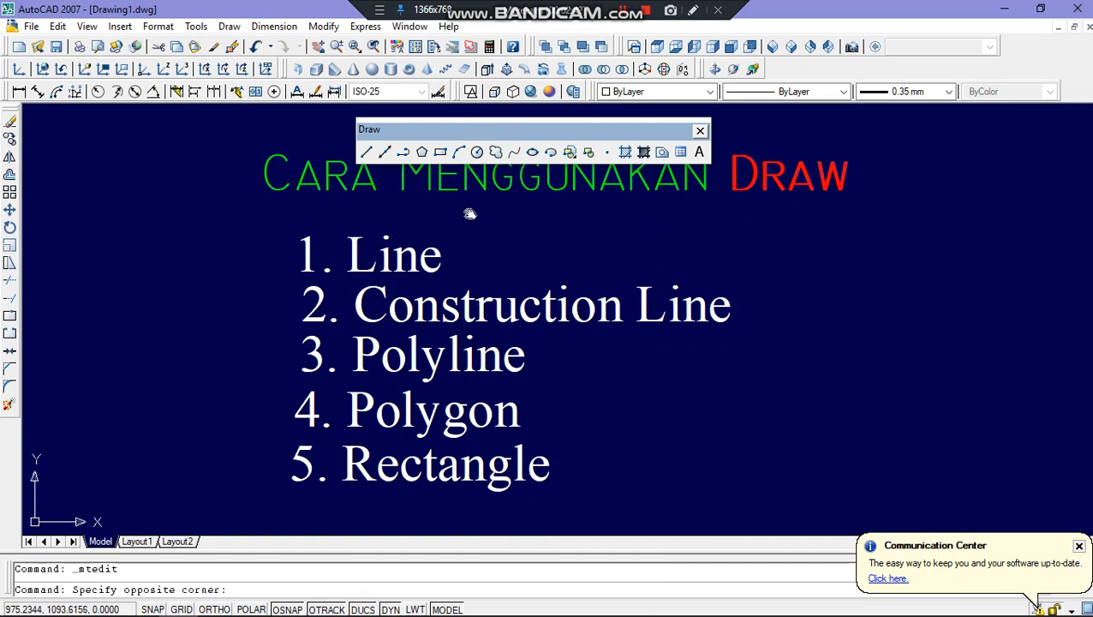
mouse_move(463, 217)
middle_down()
mouse_move(457, 241)
mouse_move(278, 241)
mouse_move(152, 214)
middle_up()
scroll(458, 242, down, 1)
scroll(253, 238, down, 1)
click(266, 237)
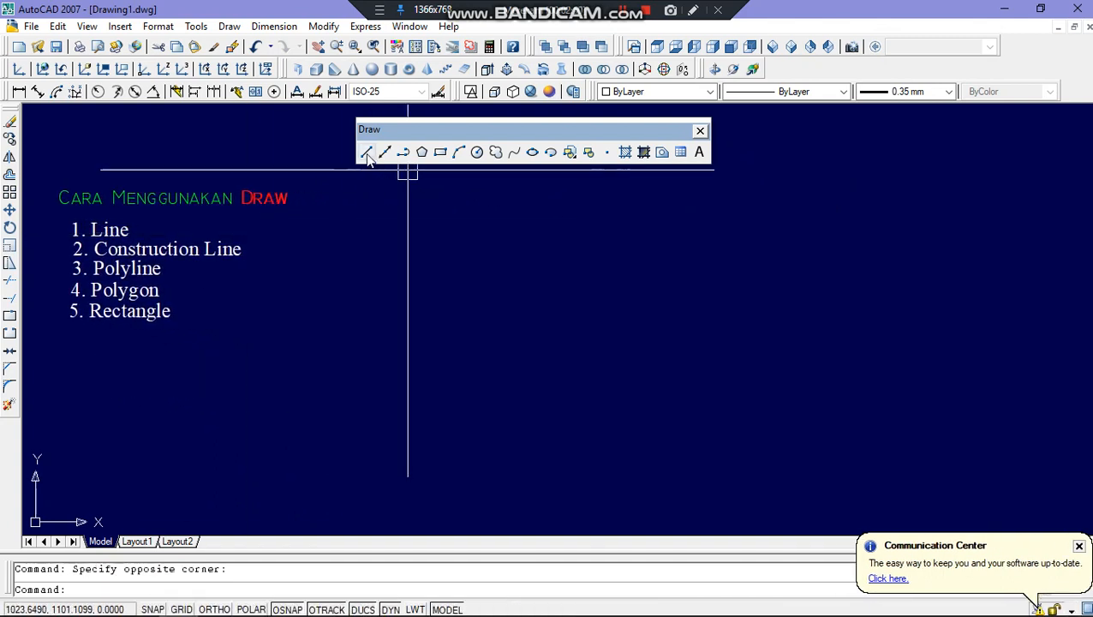
click(367, 153)
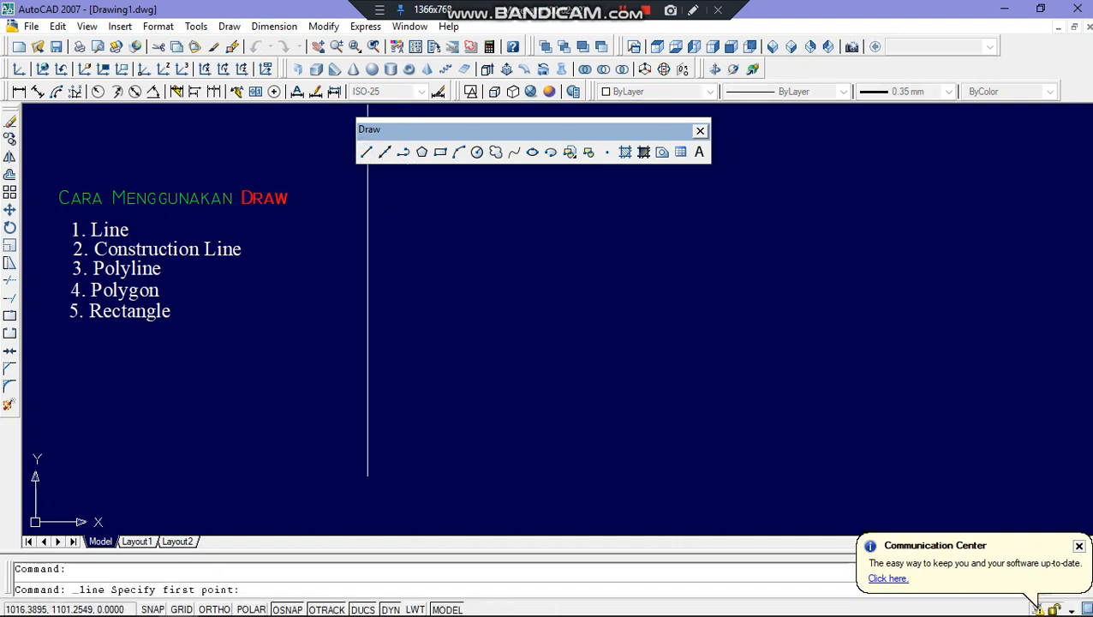
click(369, 296)
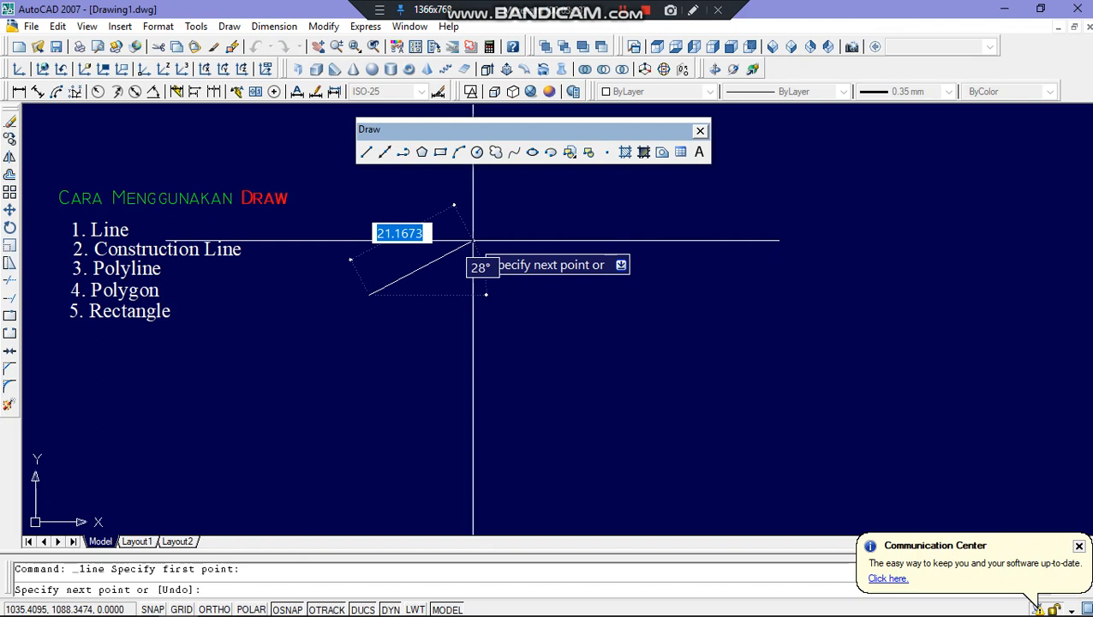
text(5)
key(Return)
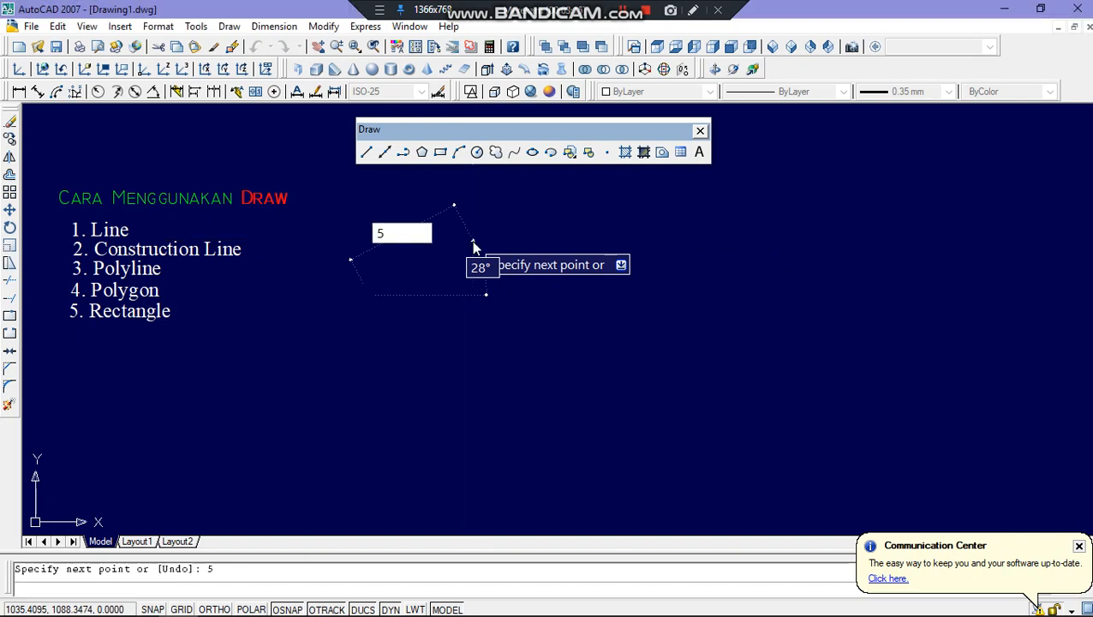
key(Return)
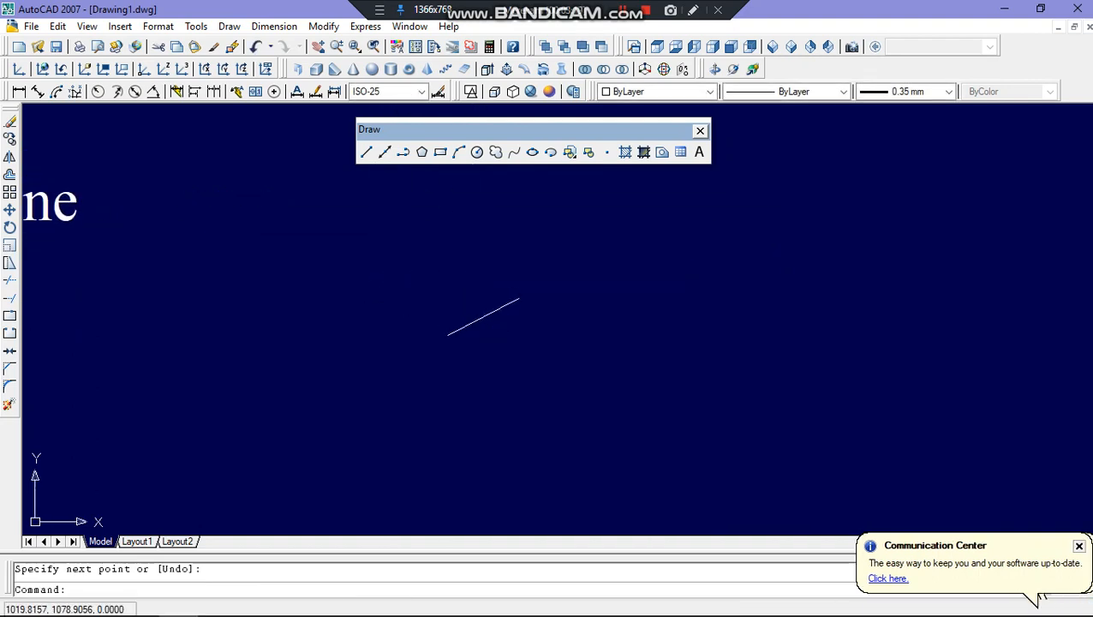
Turn on lineweight display to show the thickness of the angled line
mouse_move(502, 346)
middle_down()
mouse_move(832, 444)
mouse_move(842, 380)
mouse_move(886, 386)
mouse_move(872, 382)
middle_up()
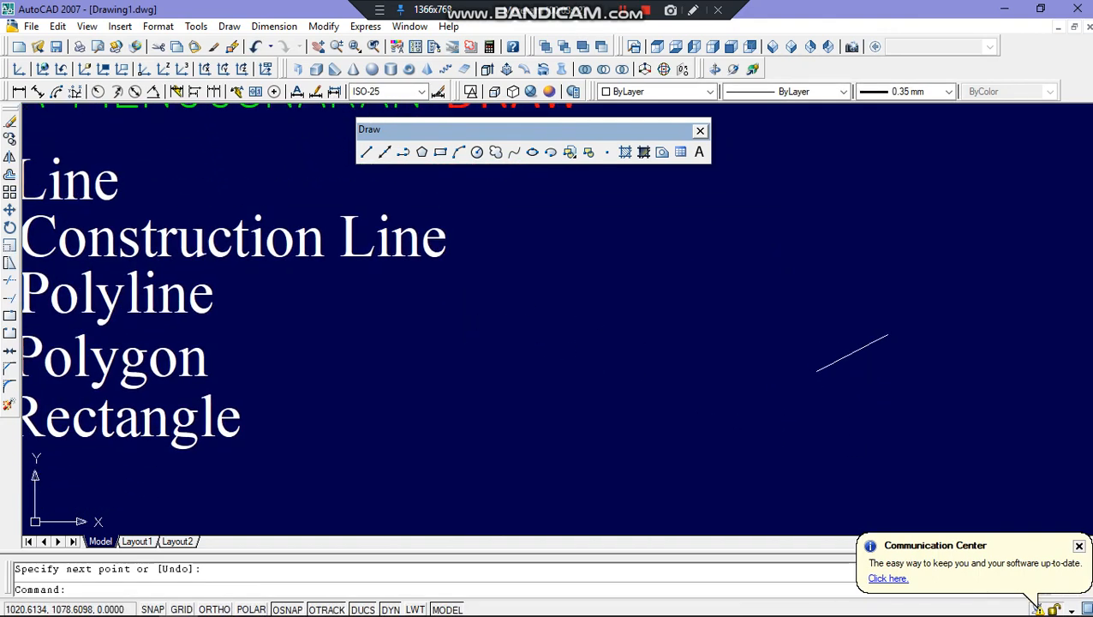
click(849, 352)
drag(830, 360, 559, 311)
middle_drag(571, 318, 637, 321)
click(615, 313)
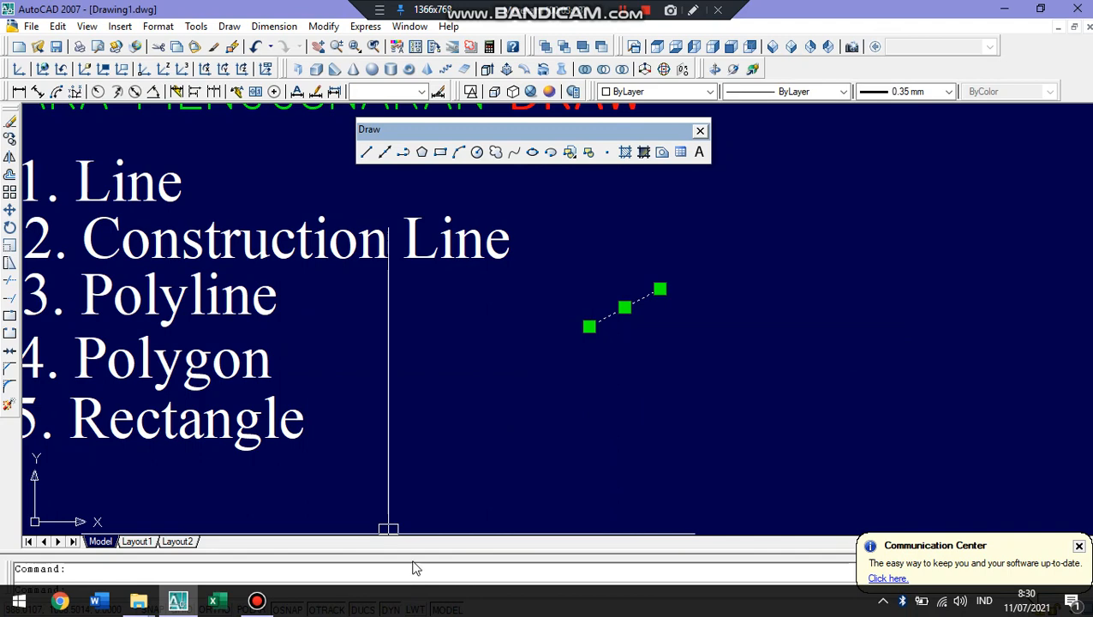
click(415, 609)
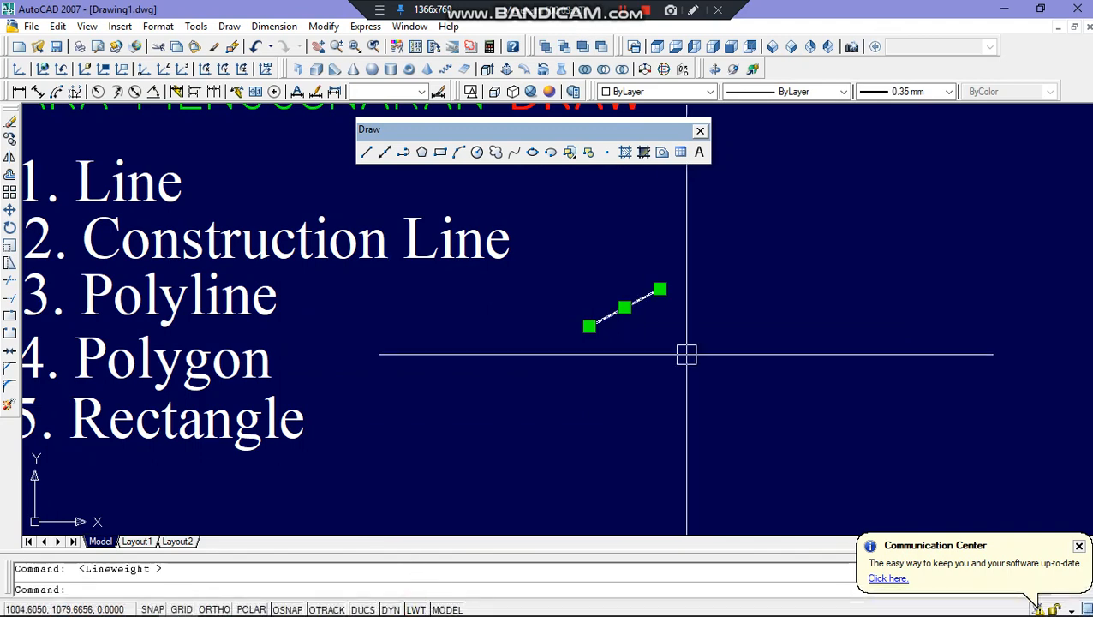
middle_drag(596, 347, 603, 355)
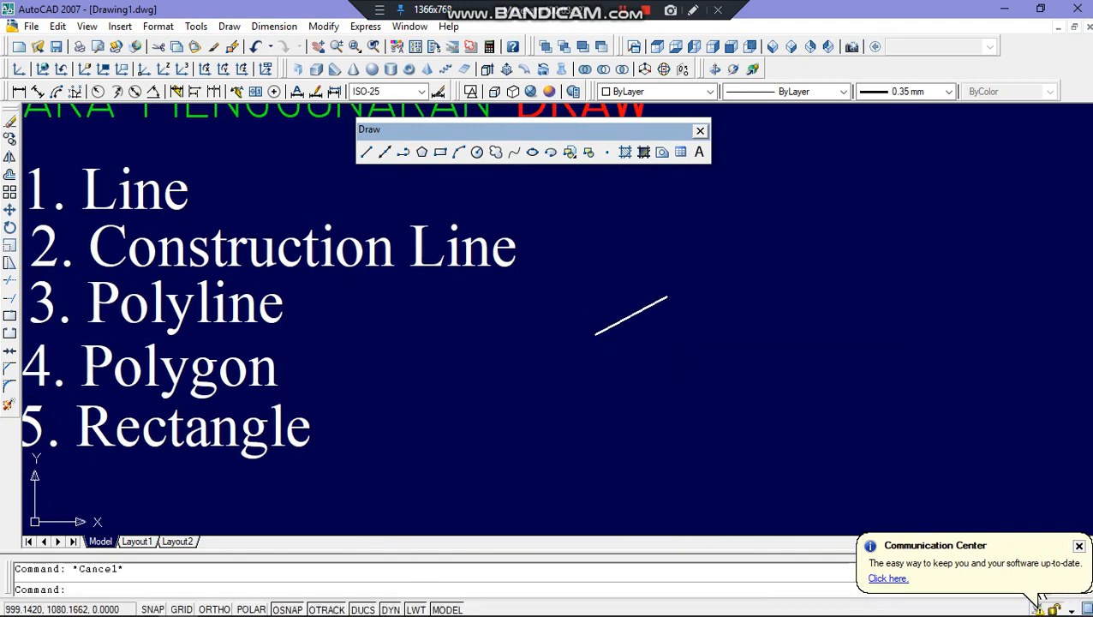
scroll(619, 301, up, 2)
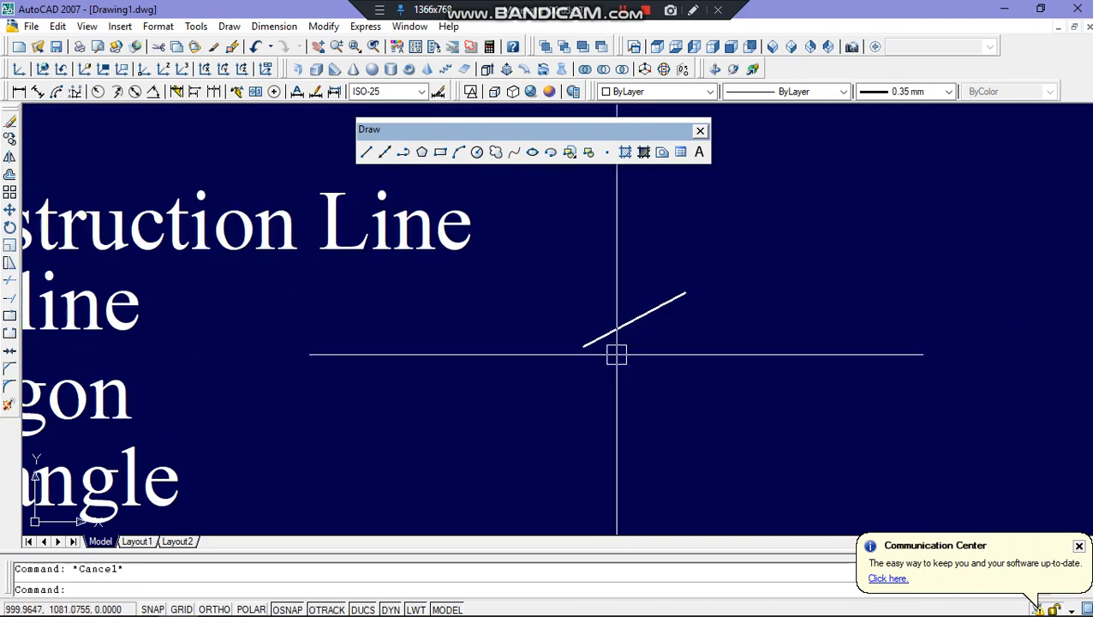
Turn on Ortho mode and draw a horizontal line 10 units long below the angled line
click(367, 153)
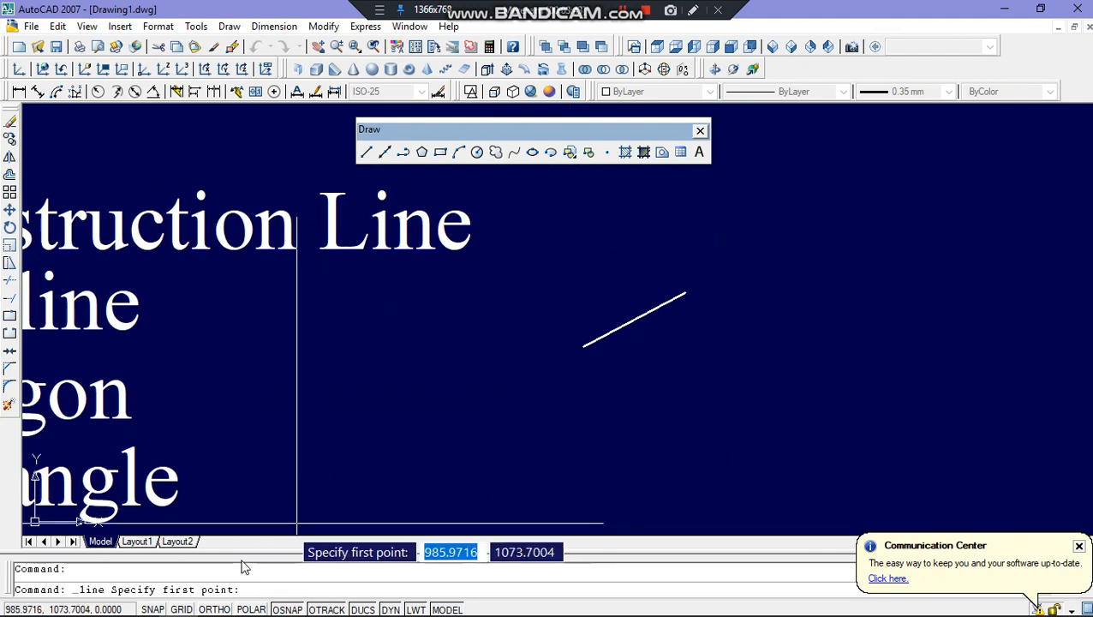
mouse_move(214, 612)
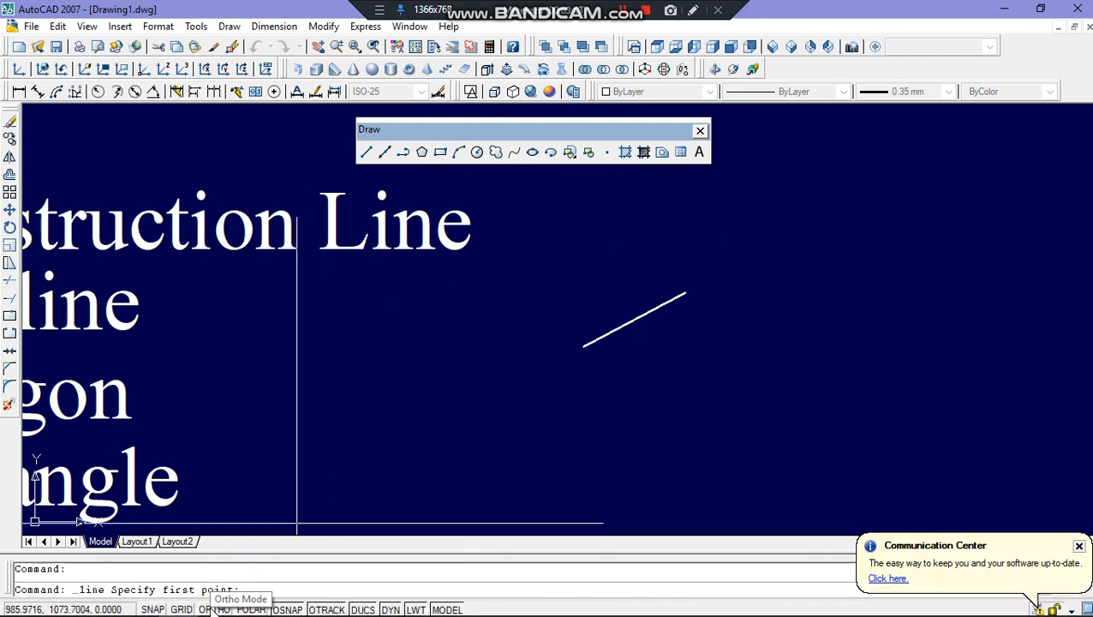
double_click(214, 609)
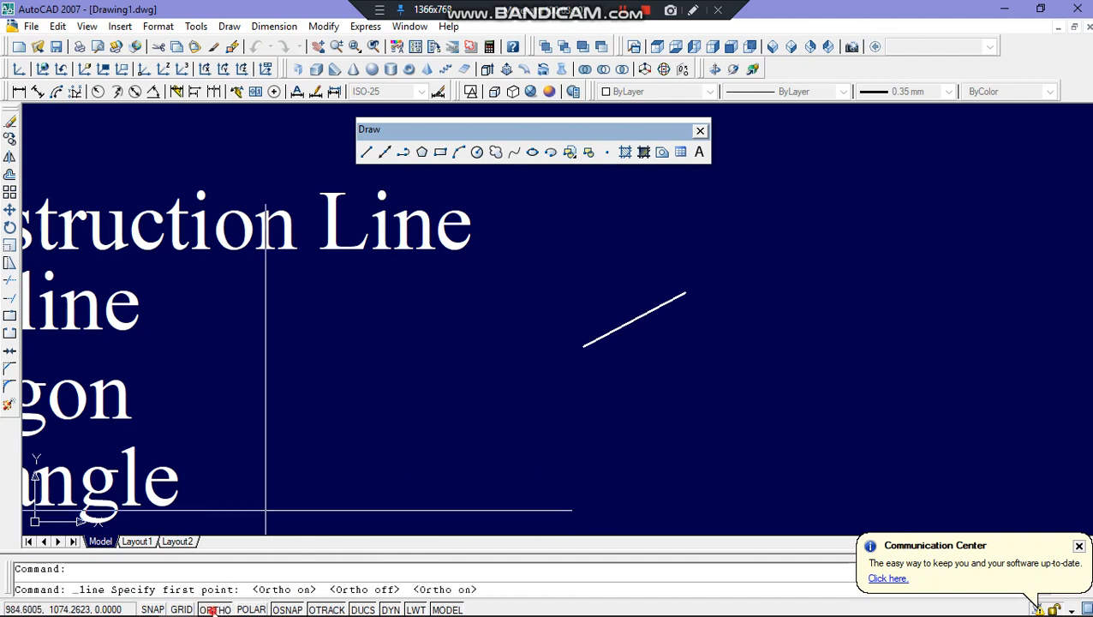
click(586, 378)
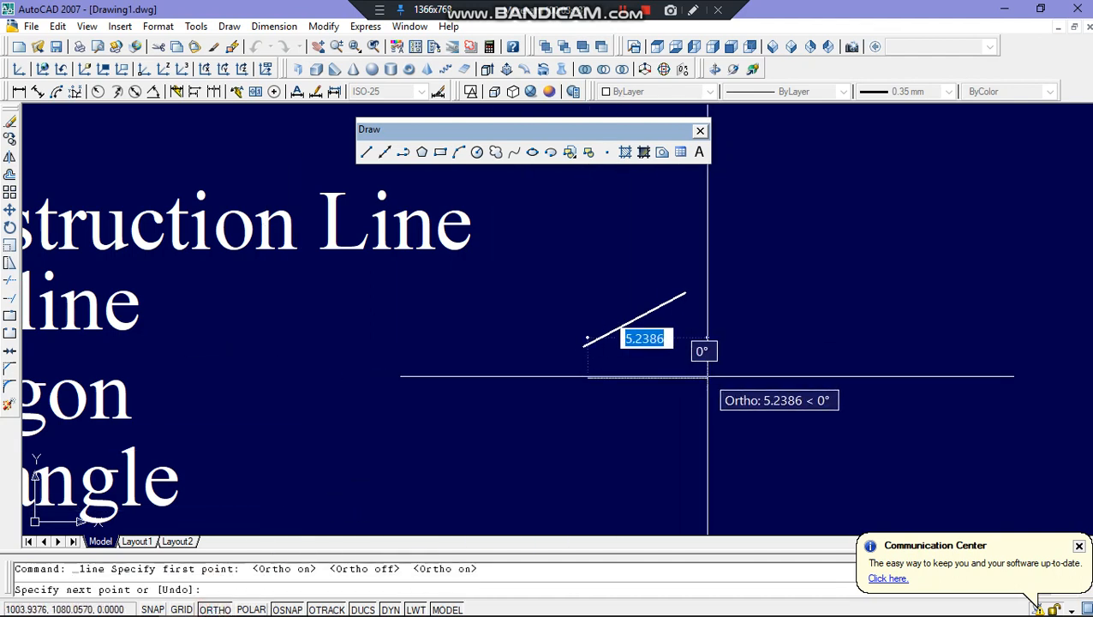
text(10)
key(Return)
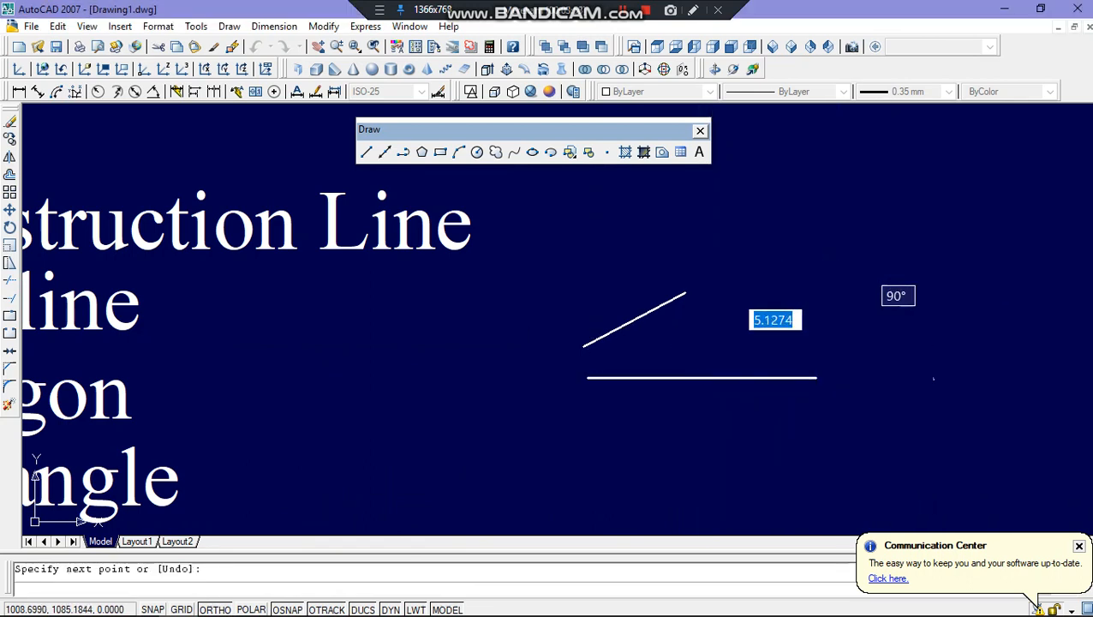
key(Return)
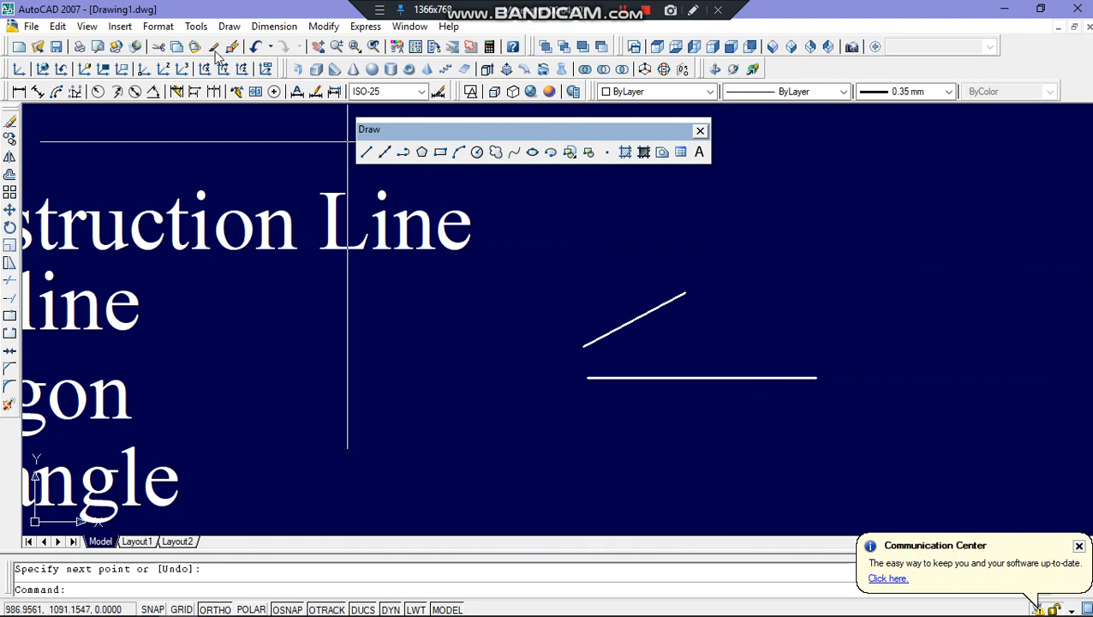
Check the horizontal line's length with a linear dimension placed above it, and delete that dimension
click(275, 27)
click(286, 68)
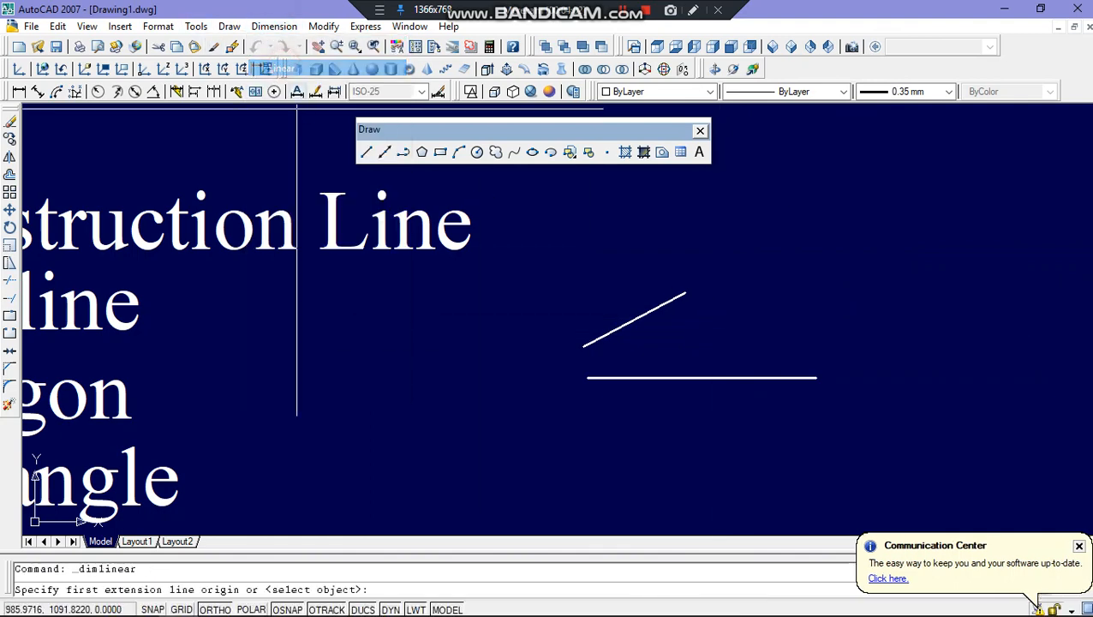
click(586, 378)
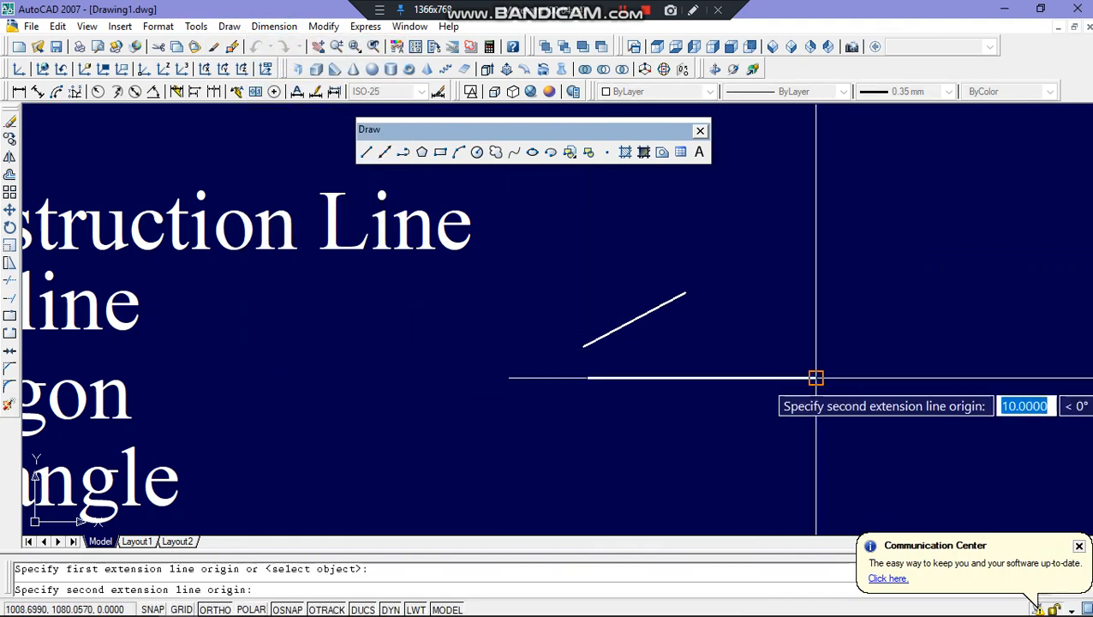
click(818, 378)
click(745, 346)
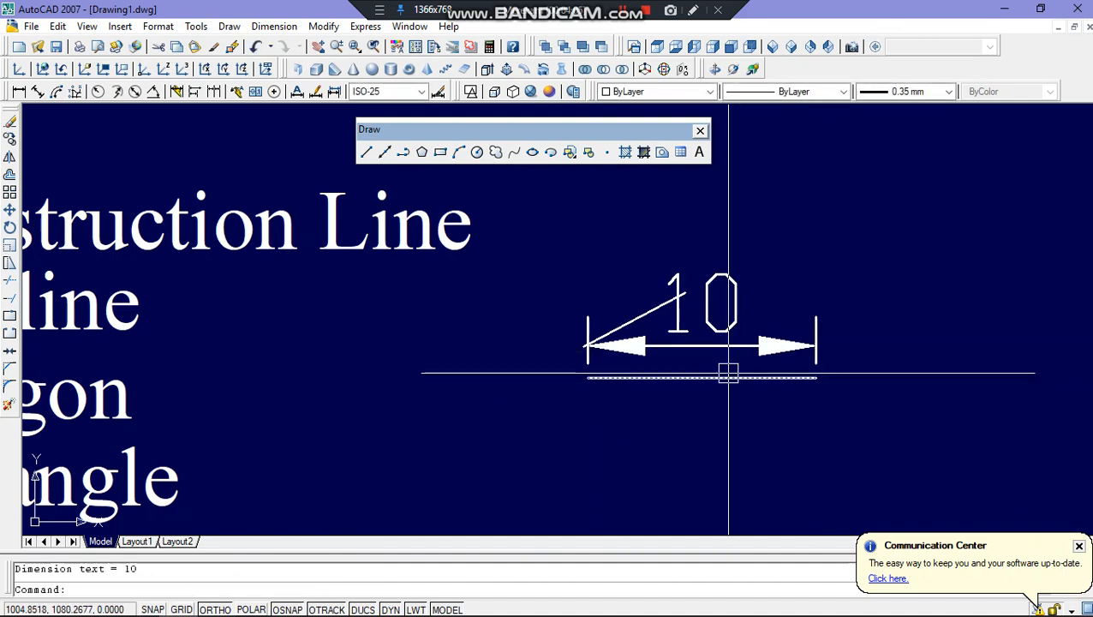
click(729, 341)
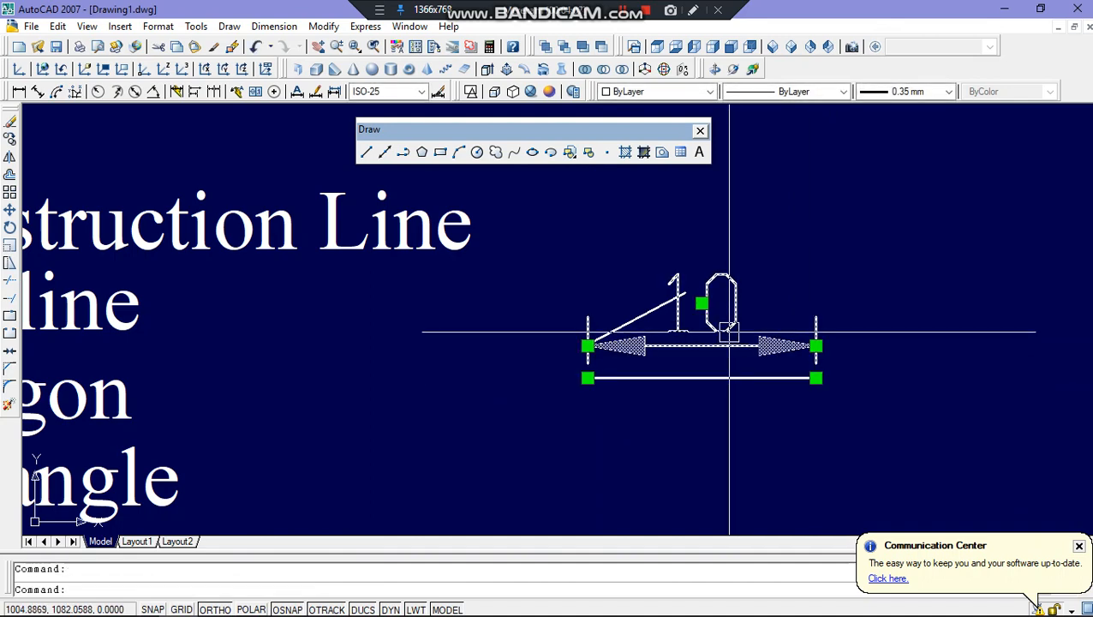
key(Delete)
Draw a vertical line 3 units long, running downward below the horizontal line's starting end
scroll(652, 365, down, 2)
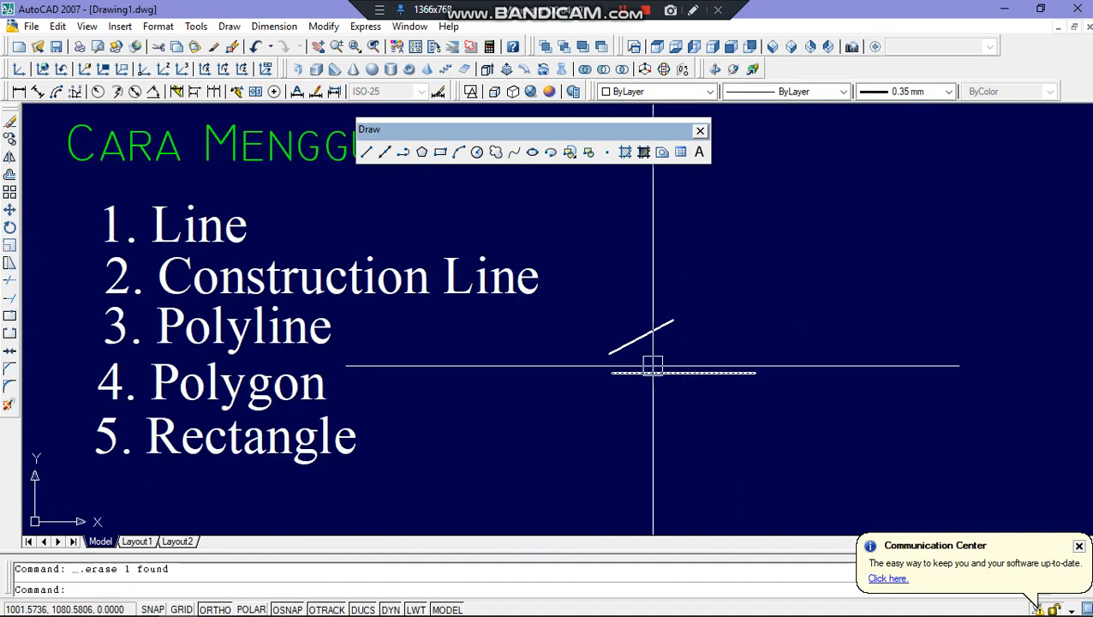
scroll(653, 366, up, 2)
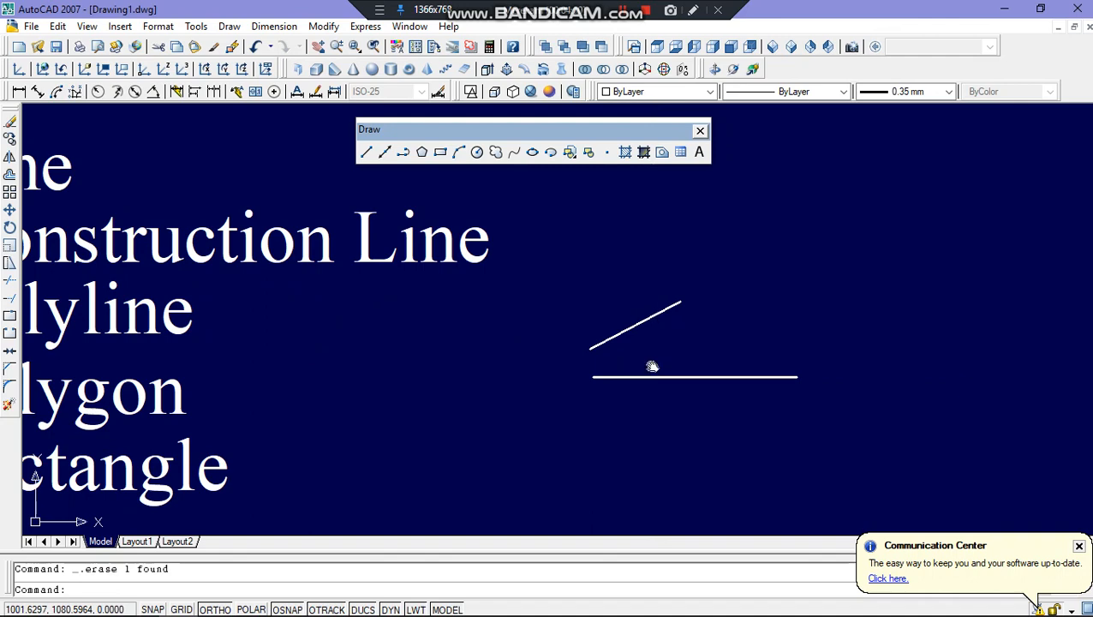
click(367, 153)
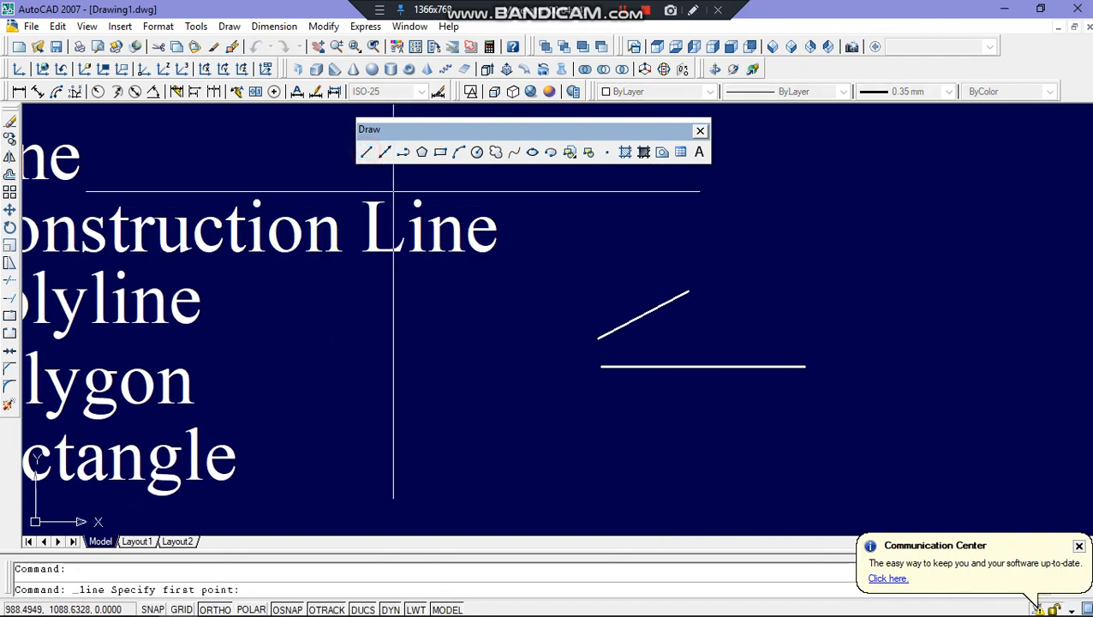
click(601, 421)
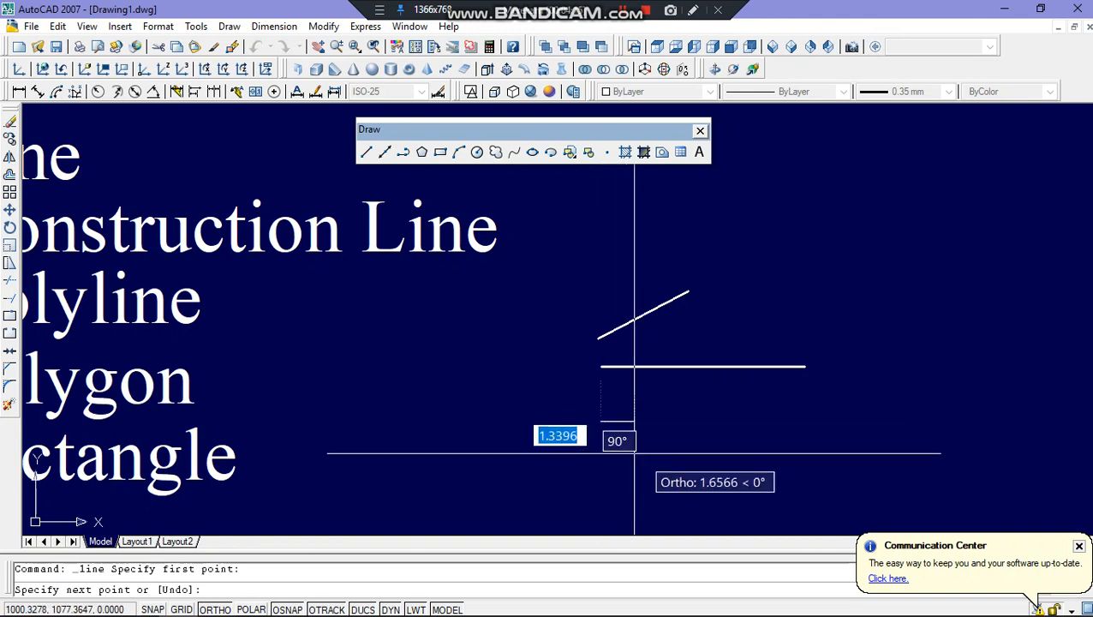
middle_drag(612, 447, 610, 389)
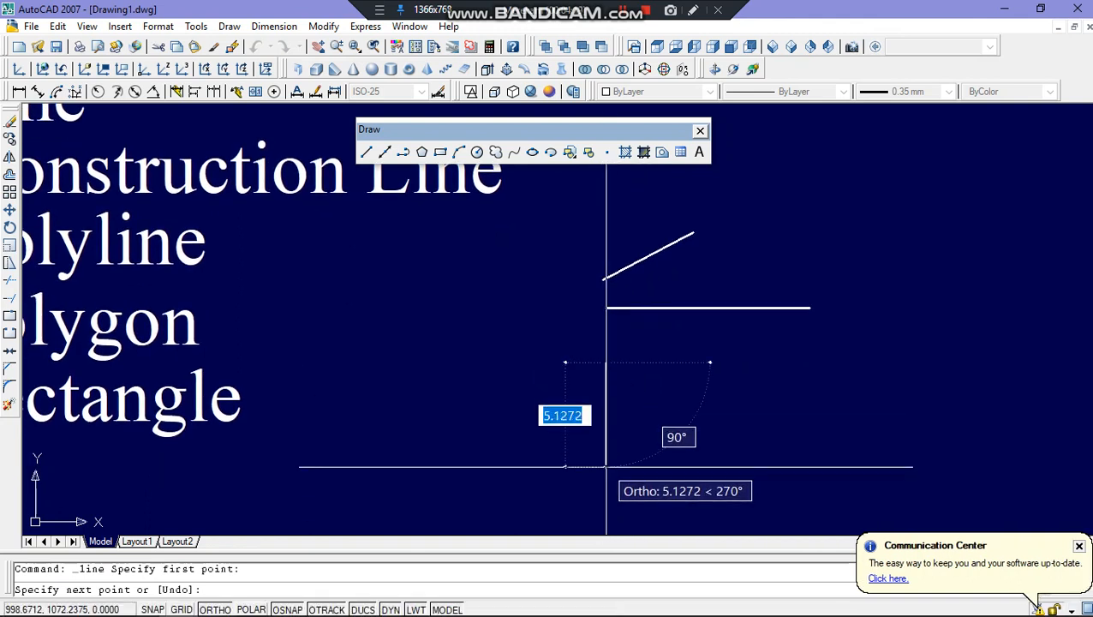
text(3)
key(Return)
key(Return)
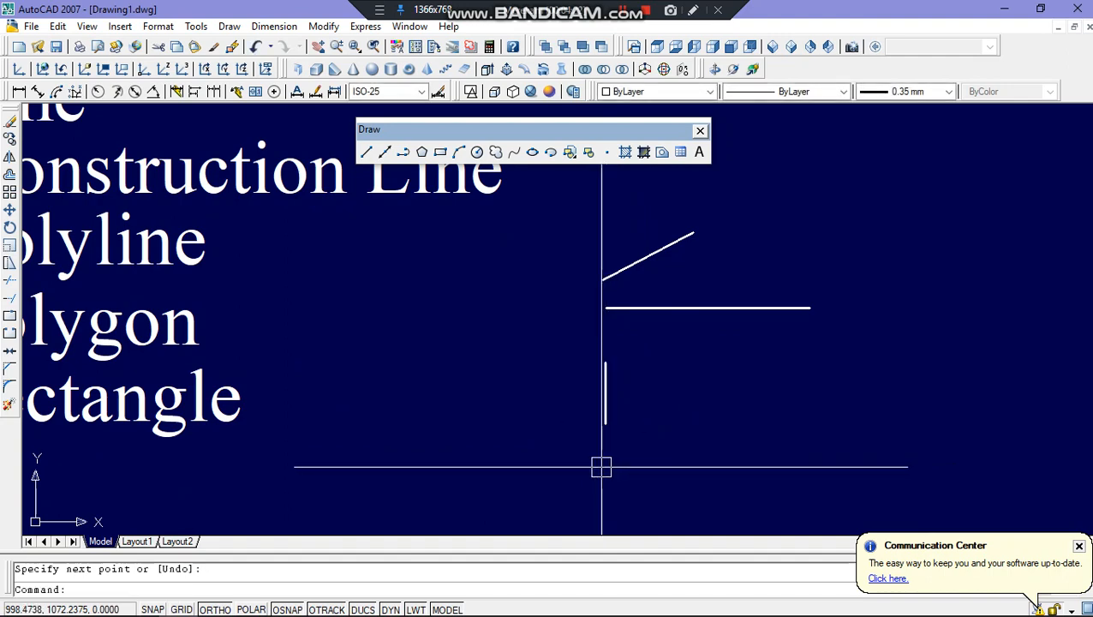
key(Return)
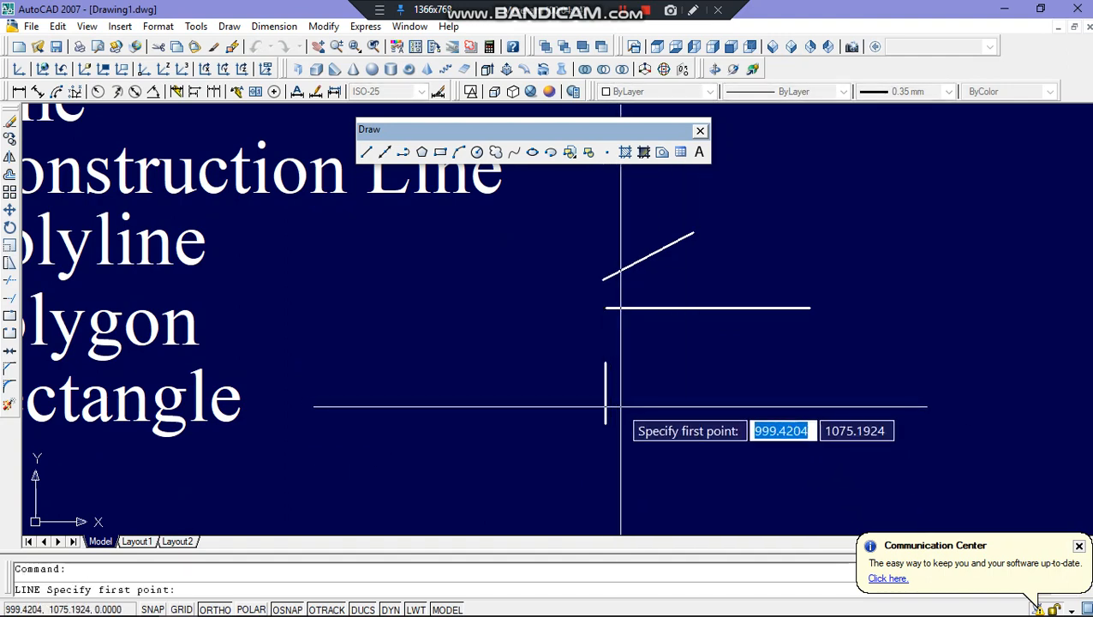
key(Escape)
Check the vertical line's length with a linear dimension placed beside it, and delete that dimension
click(262, 30)
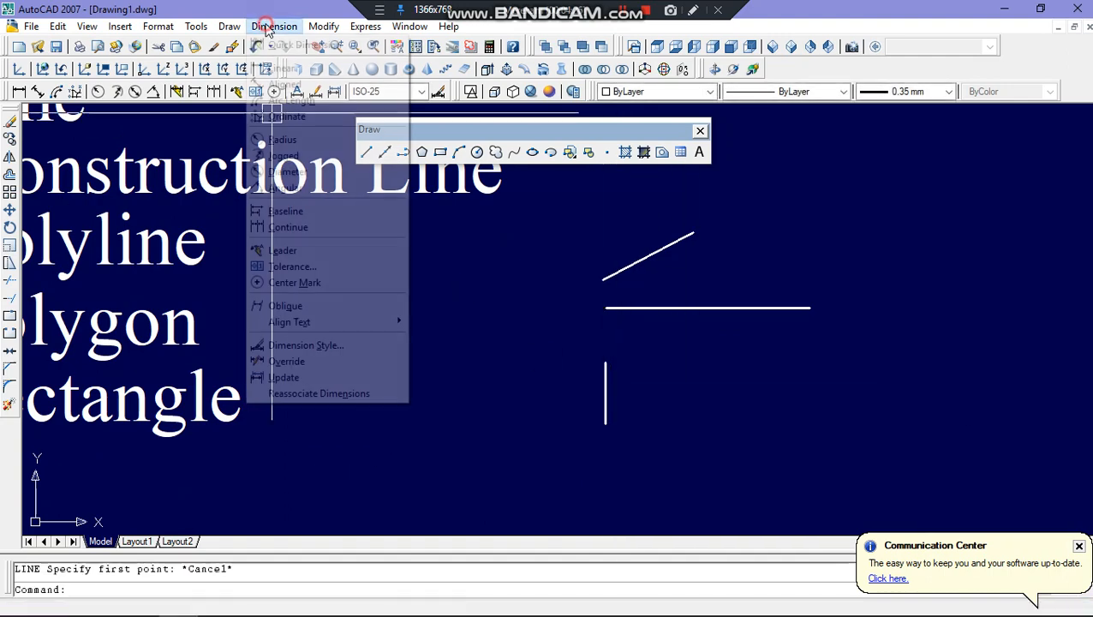
click(287, 70)
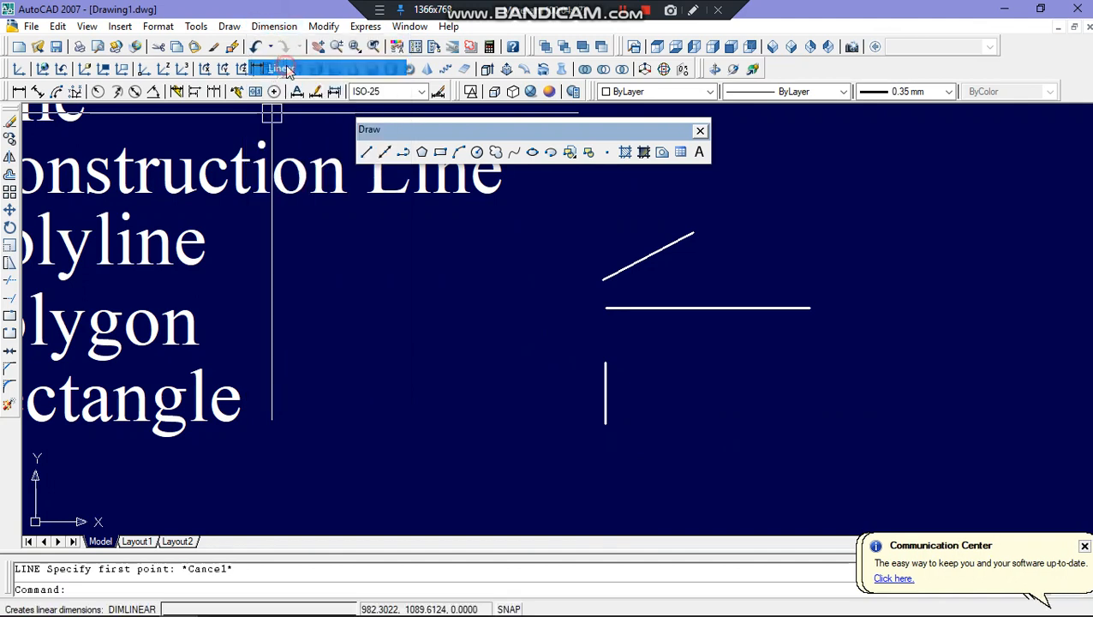
click(606, 363)
click(605, 420)
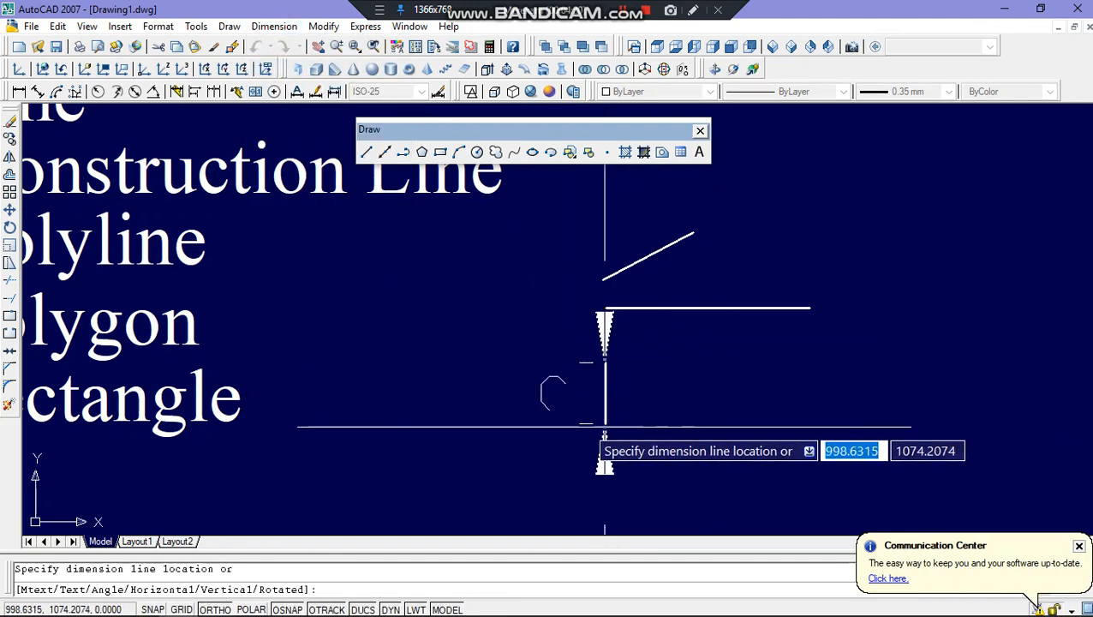
click(555, 424)
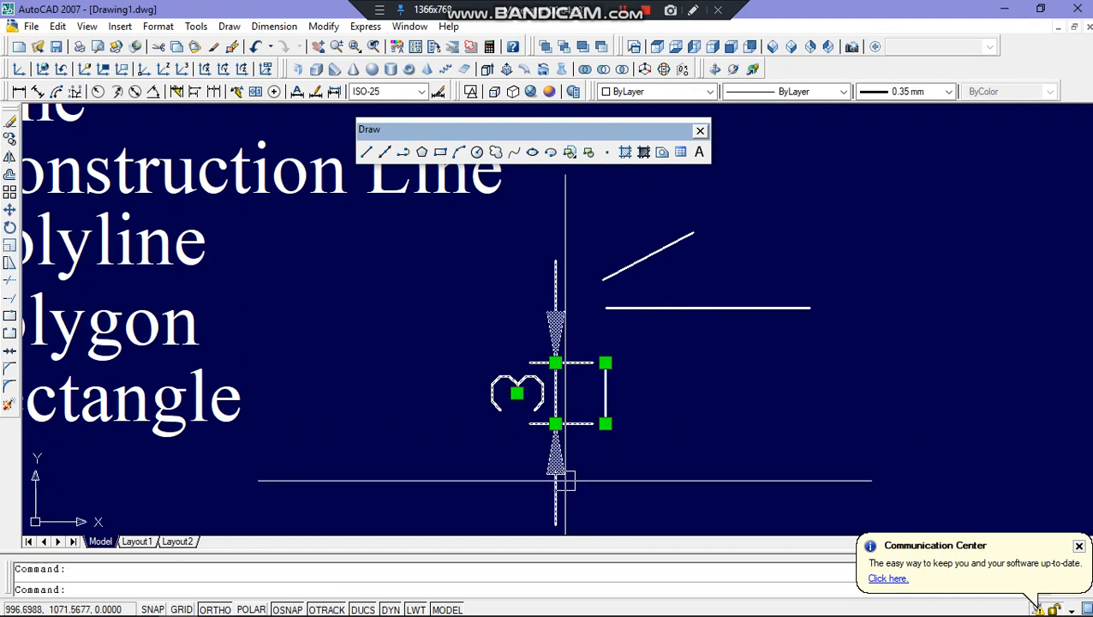
key(Delete)
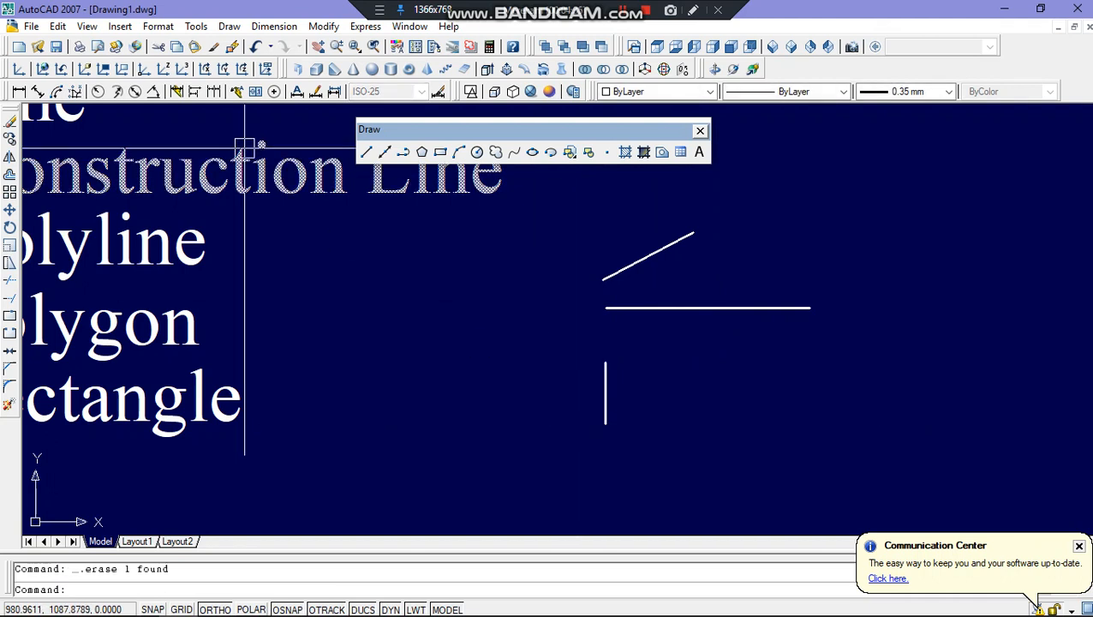
With Ortho mode off, draw a line 60 units long sloping down to the right at about 42°, starting beside the vertical line
scroll(415, 221, down, 1)
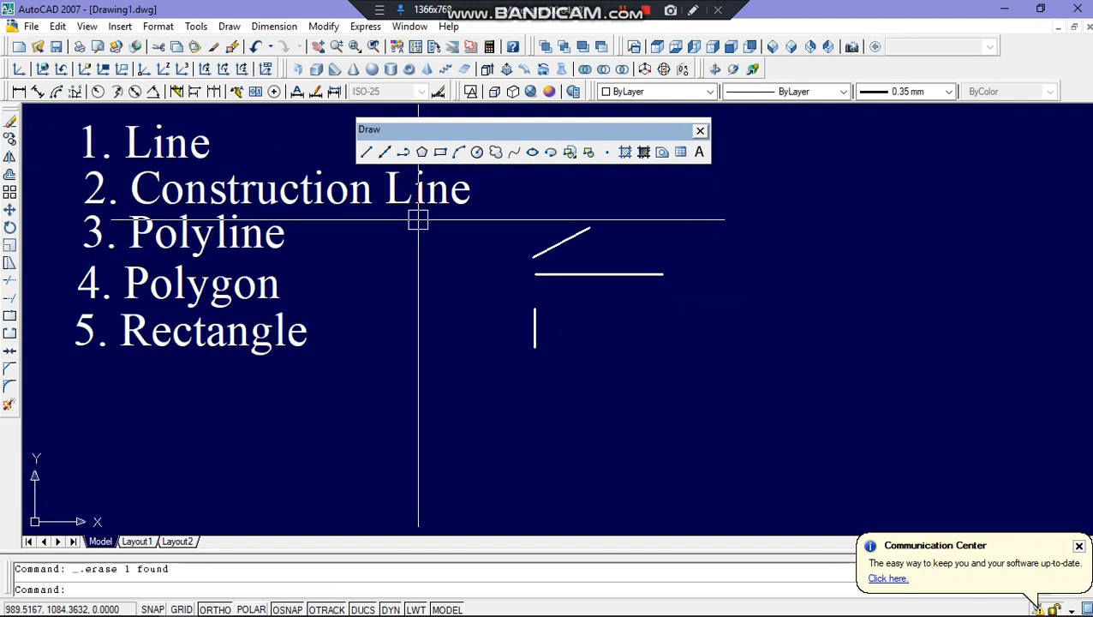
click(367, 152)
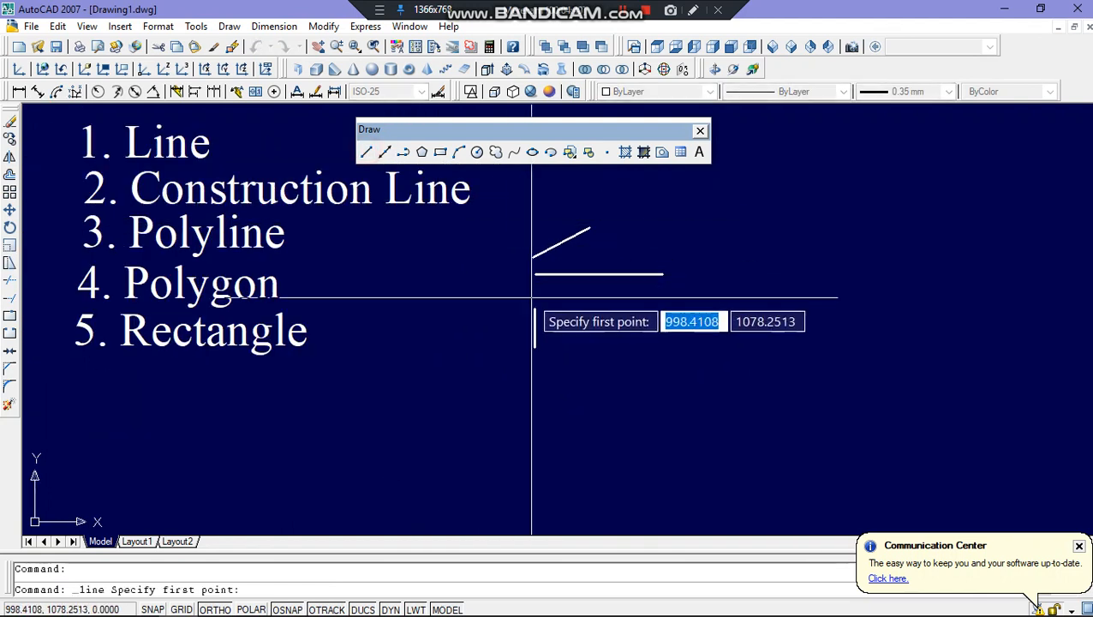
click(535, 311)
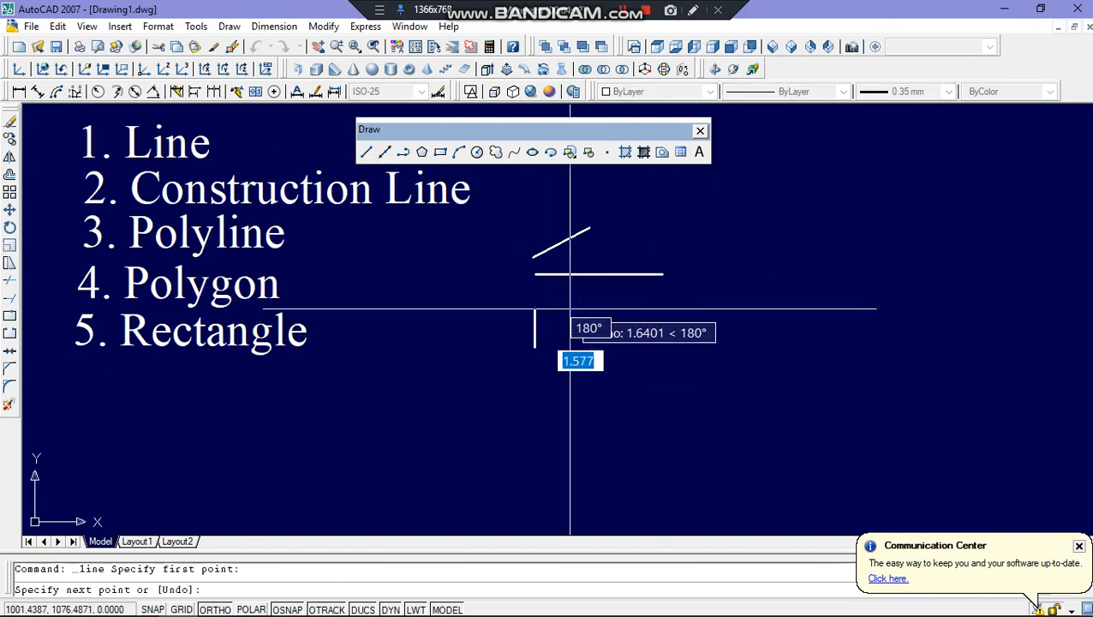
click(214, 609)
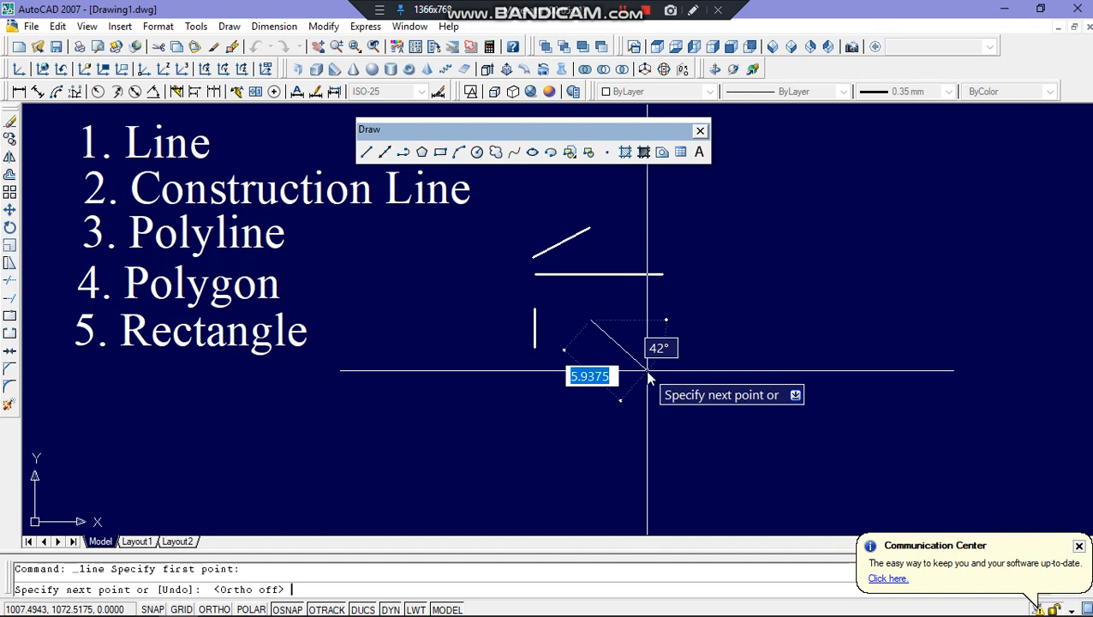
text(60)
key(Return)
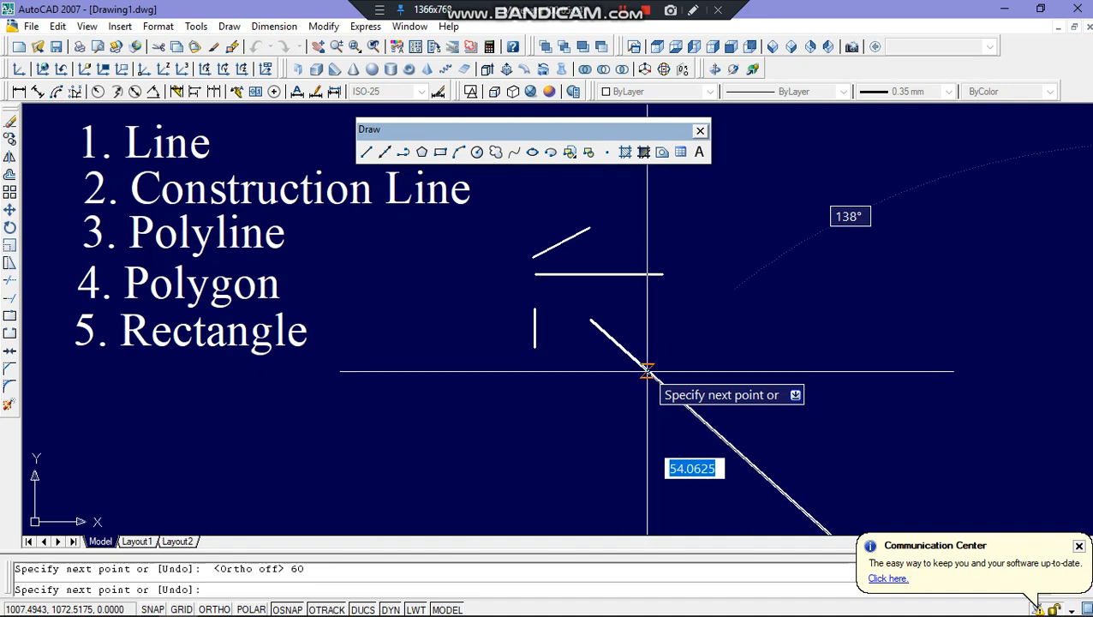
scroll(647, 370, down, 4)
scroll(694, 346, down, 5)
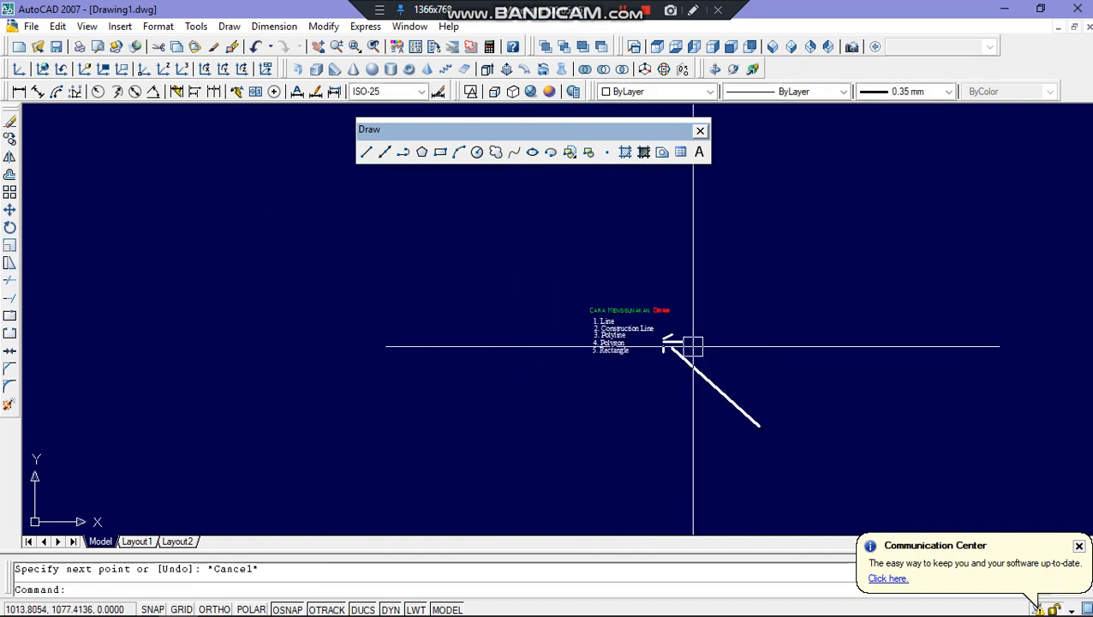
Check the long sloping line's length with an aligned dimension placed above it, and delete that dimension
scroll(733, 373, up, 6)
mouse_move(708, 366)
middle_down()
mouse_move(685, 333)
mouse_move(645, 324)
middle_up()
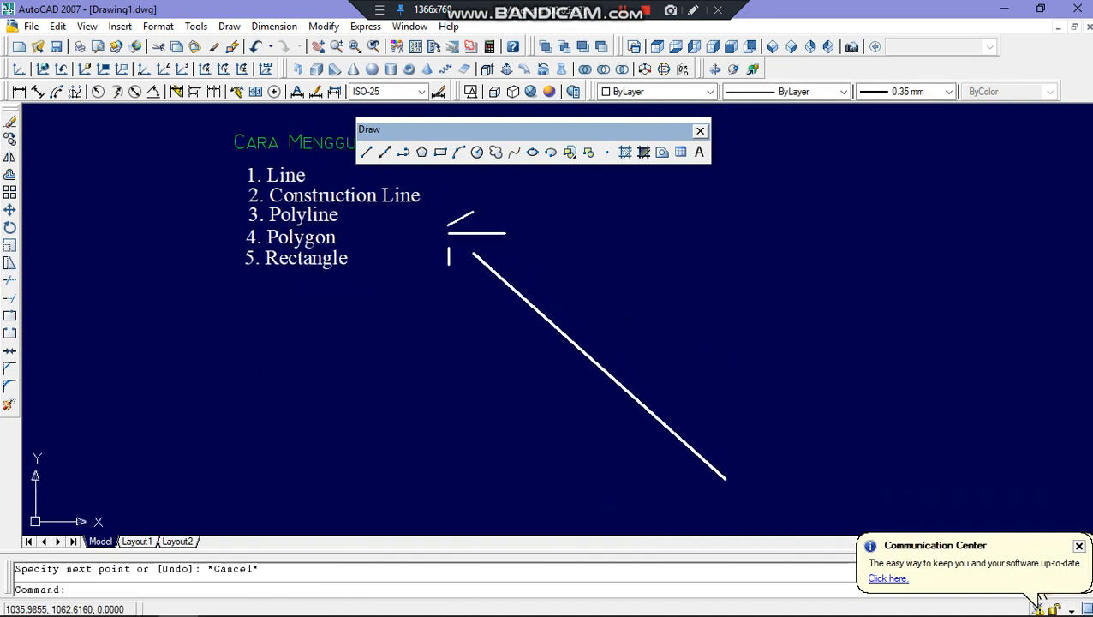
click(290, 27)
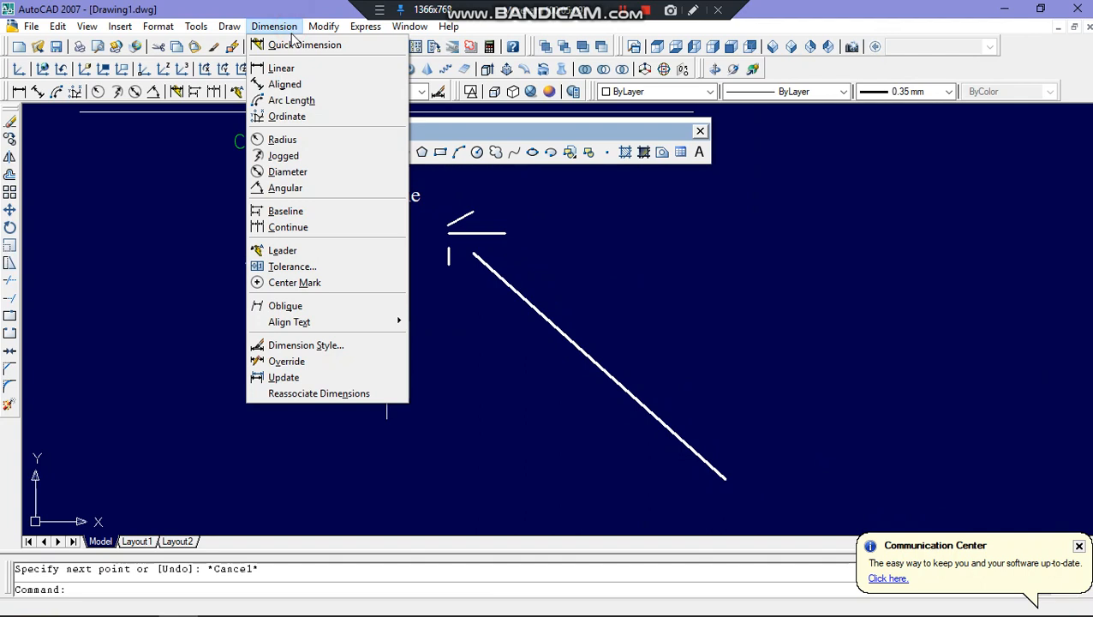
click(291, 85)
click(473, 254)
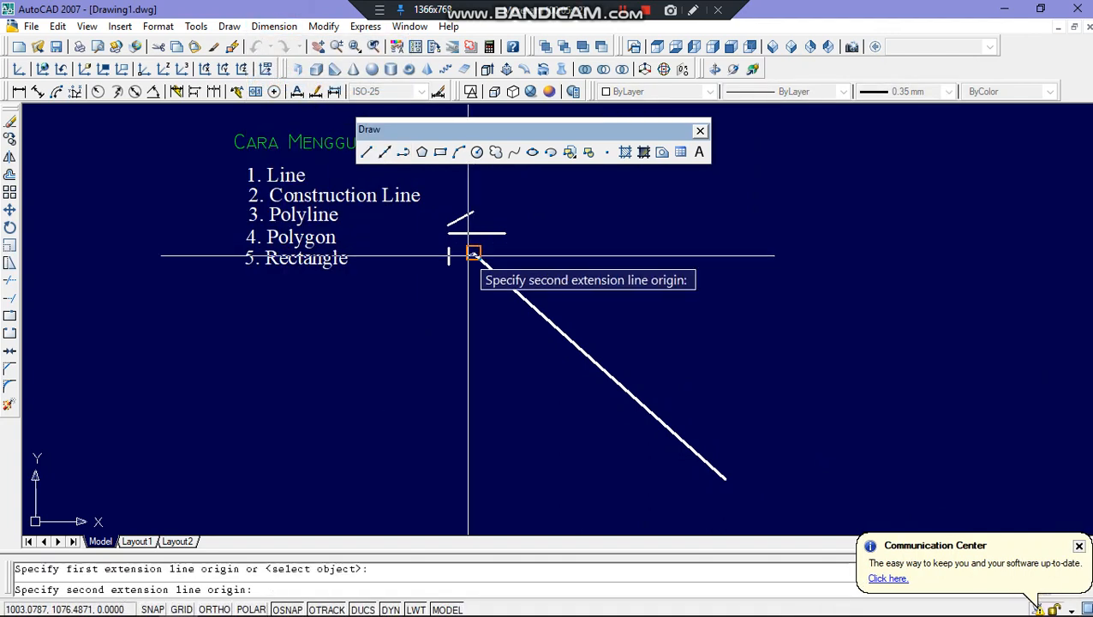
click(724, 477)
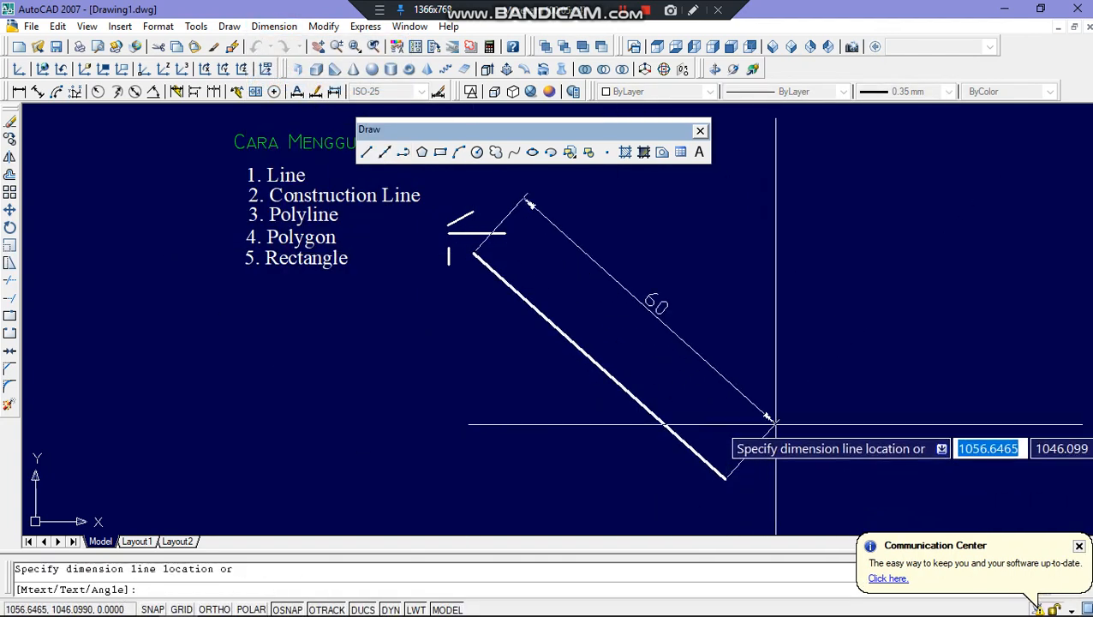
click(772, 428)
click(750, 403)
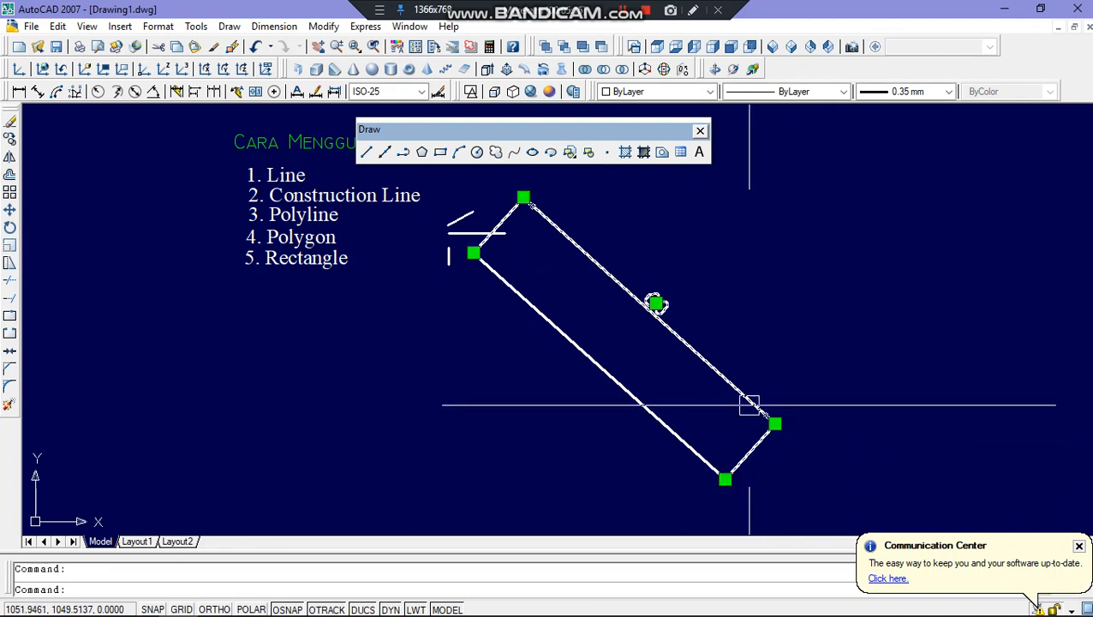
key(Delete)
Delete all four practice lines beside the list of Draw tools
scroll(593, 324, down, 3)
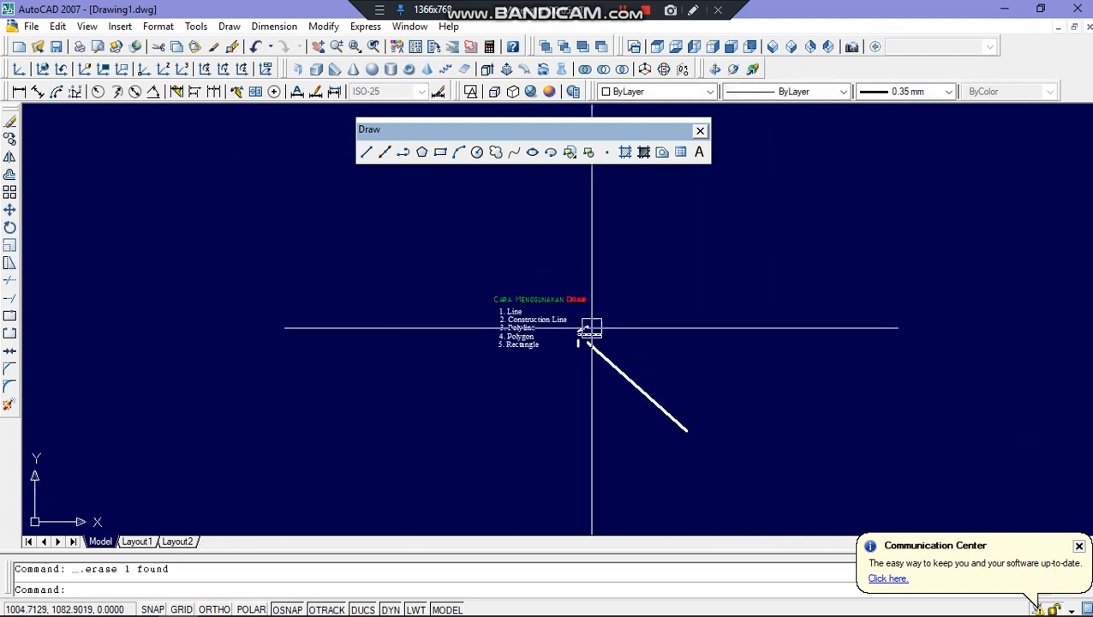
scroll(489, 337, up, 5)
scroll(508, 272, down, 5)
click(506, 278)
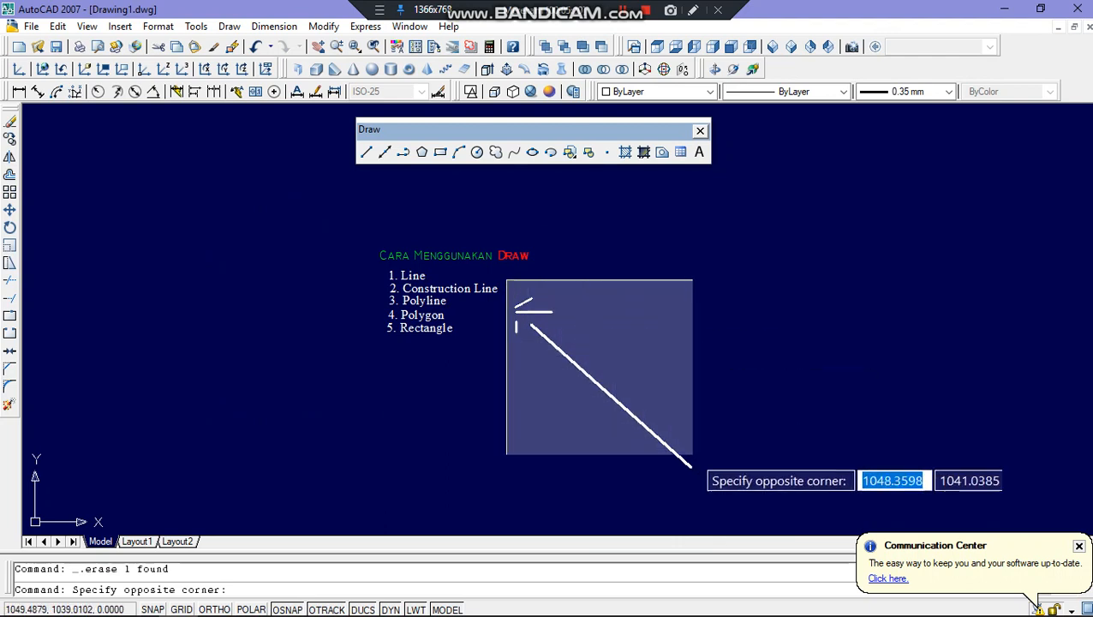
click(740, 500)
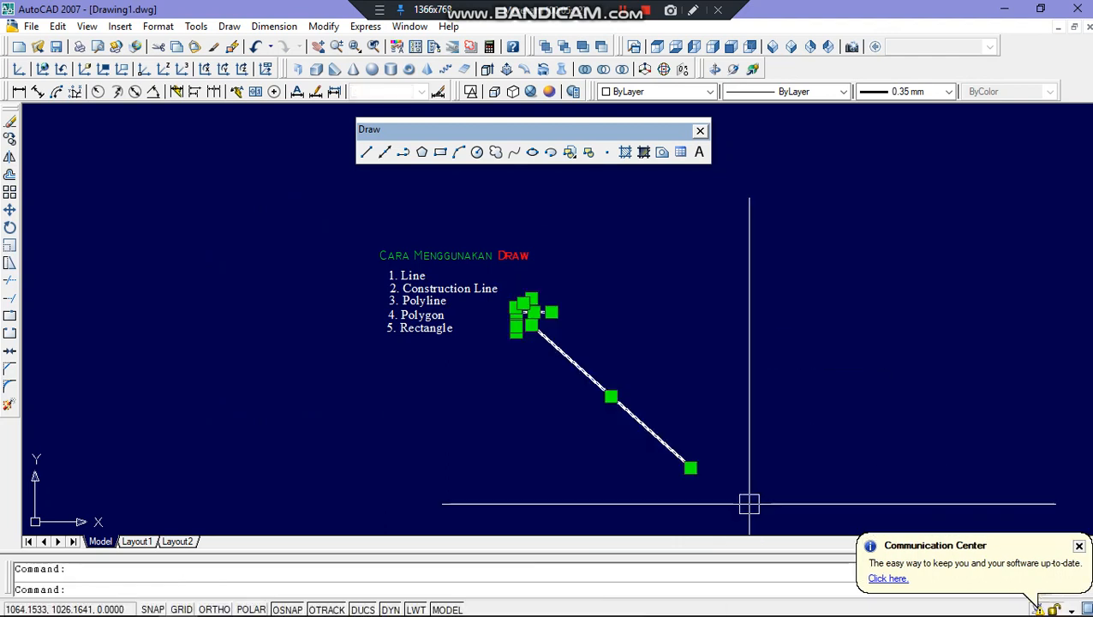
key(Delete)
Draw one construction line with a free slope of about 33°, starting from a point beside the list and rising to the right
scroll(435, 290, up, 6)
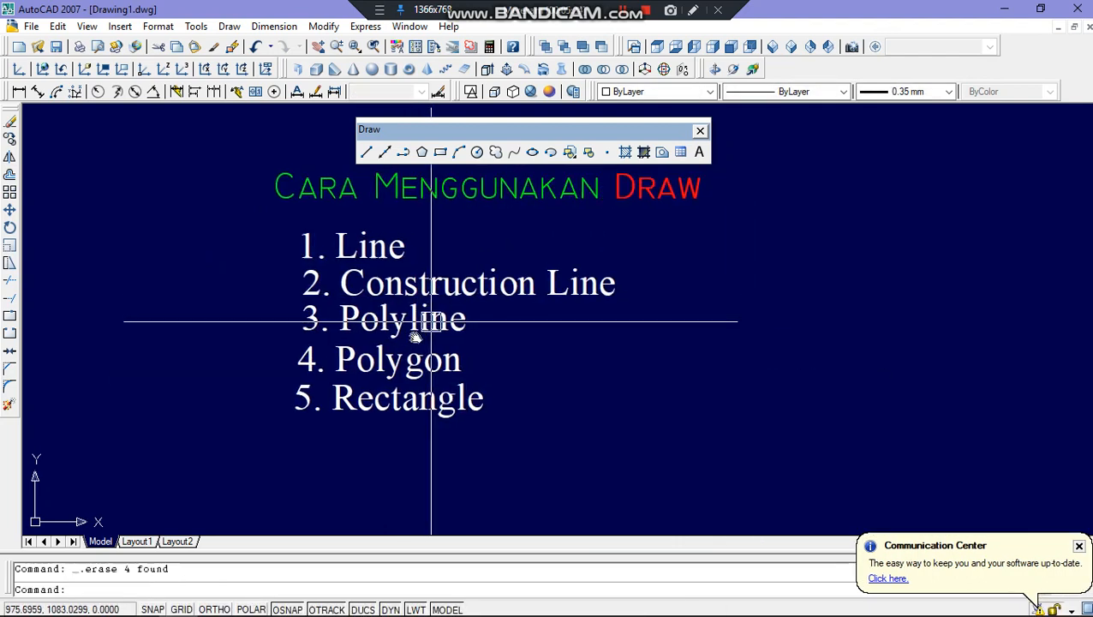
click(384, 153)
click(561, 427)
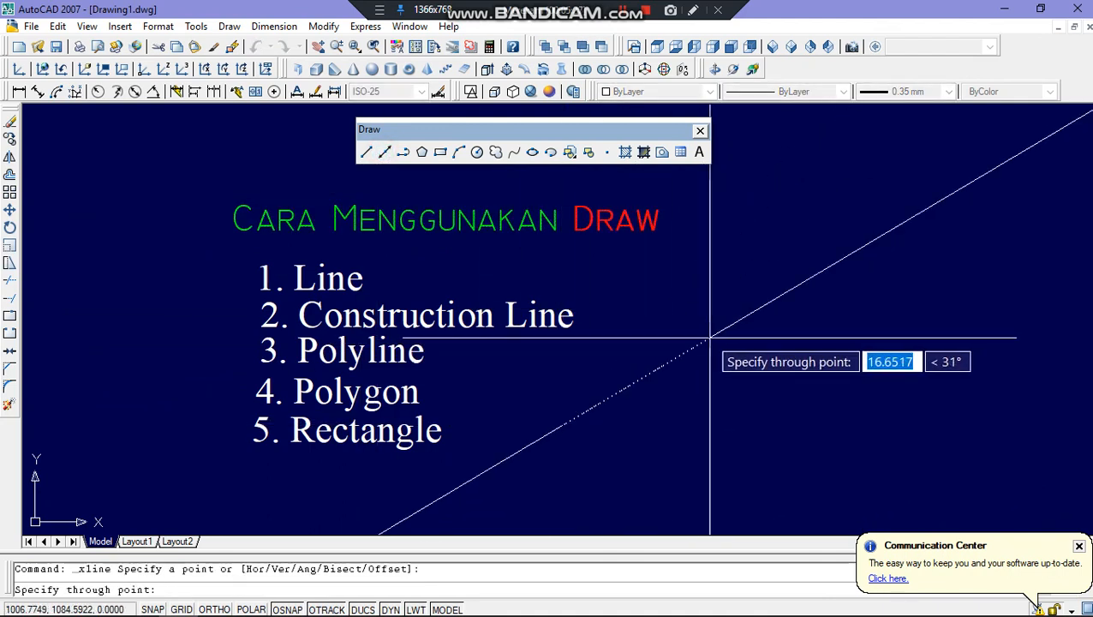
scroll(710, 338, down, 5)
scroll(697, 341, up, 5)
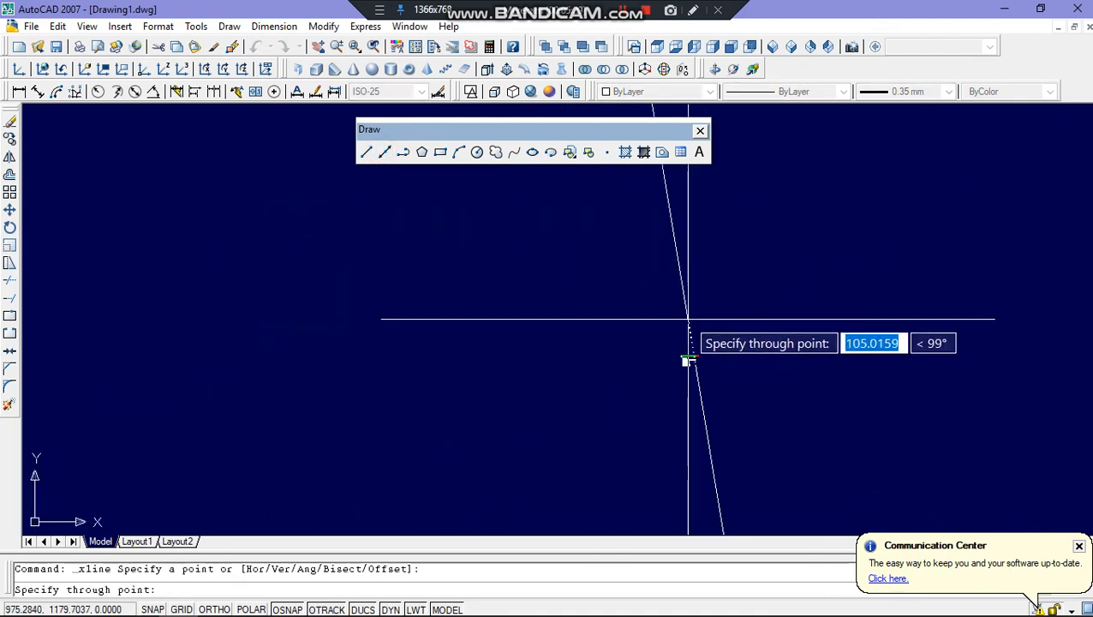
middle_drag(686, 396, 620, 243)
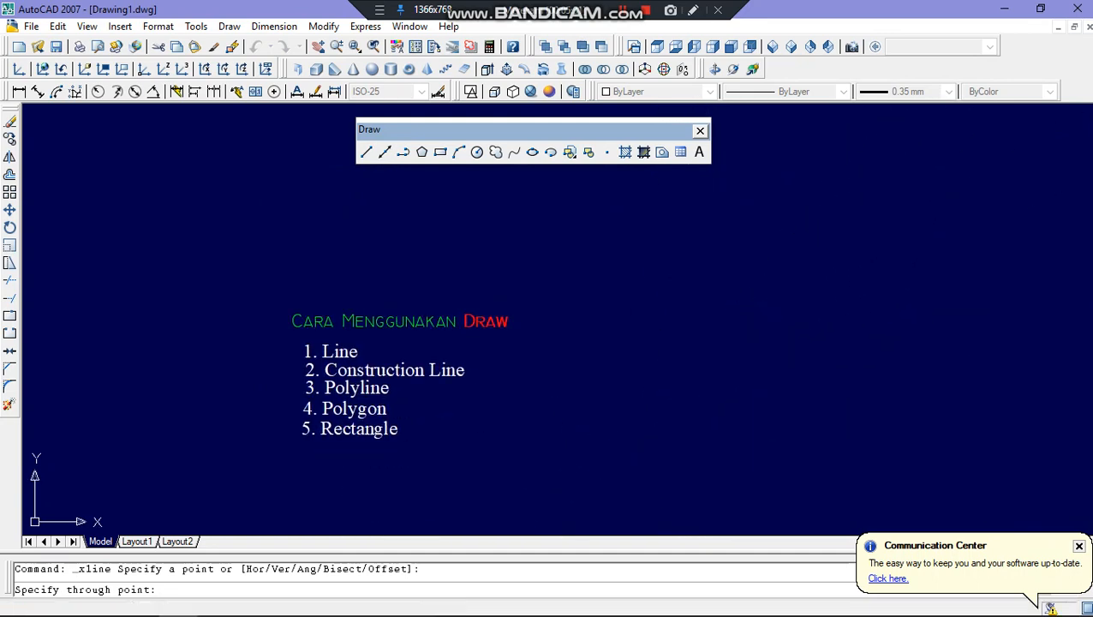
scroll(605, 307, up, 2)
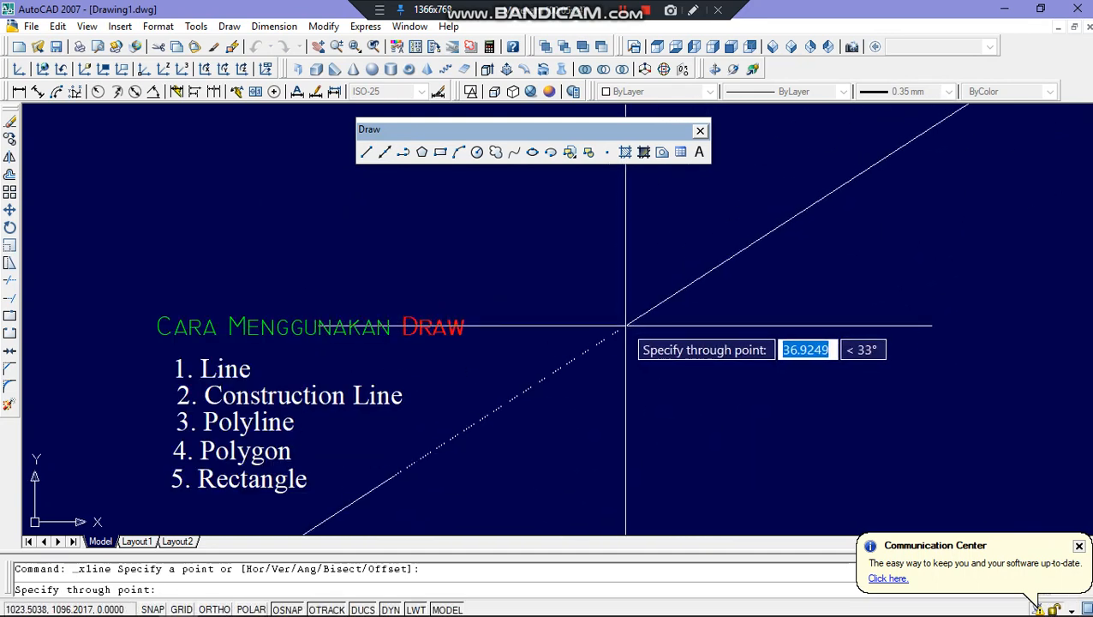
click(626, 327)
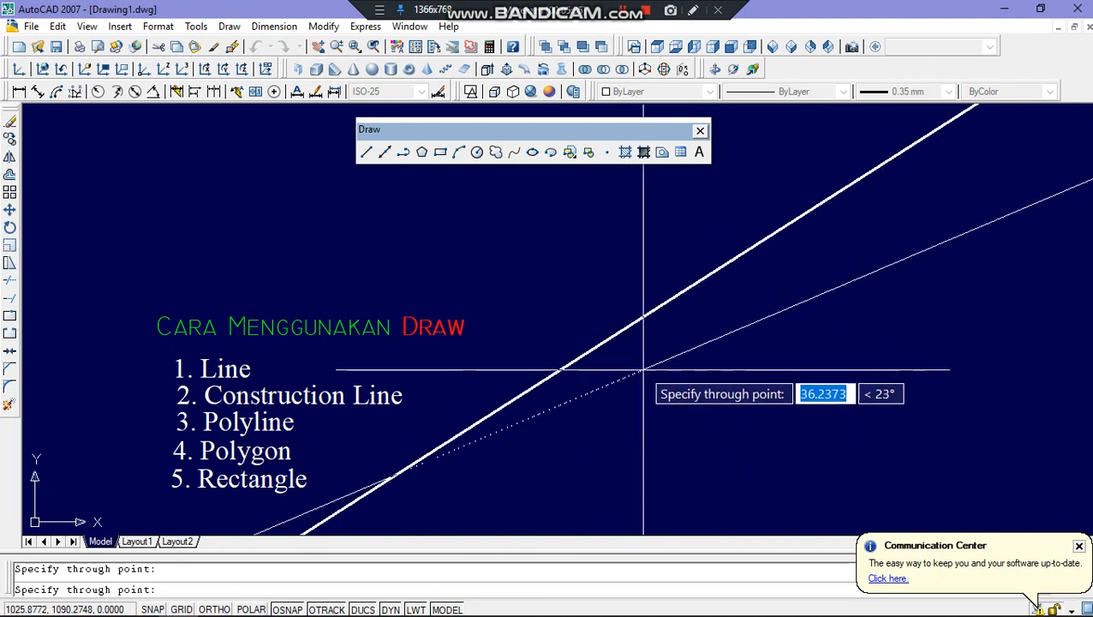
key(Escape)
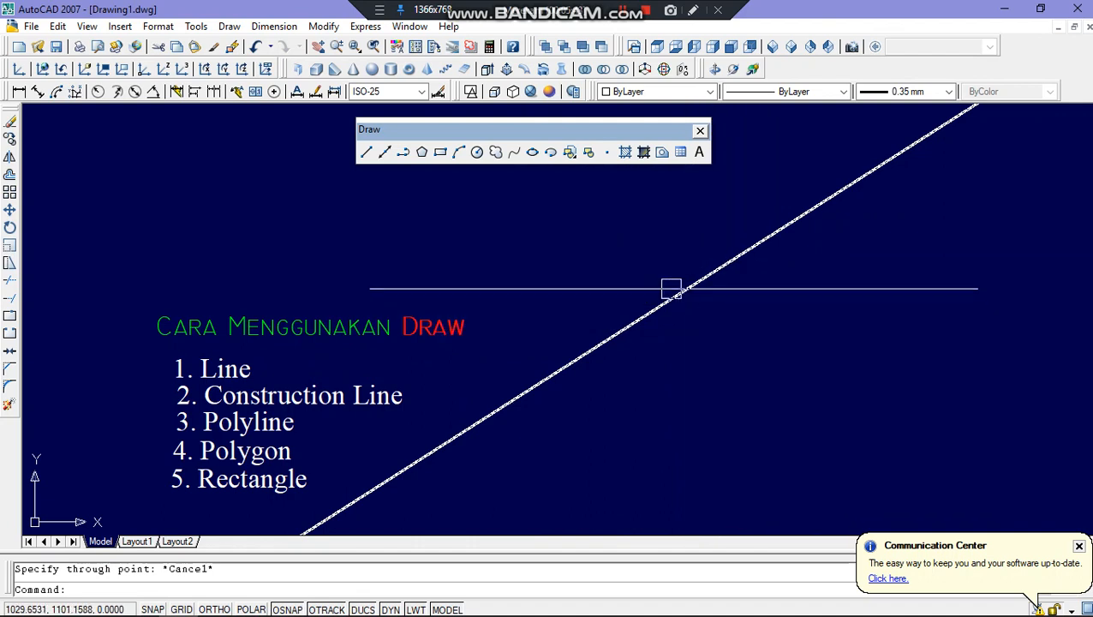
Turn on Ortho mode and draw a horizontal construction line just above the title text
click(384, 152)
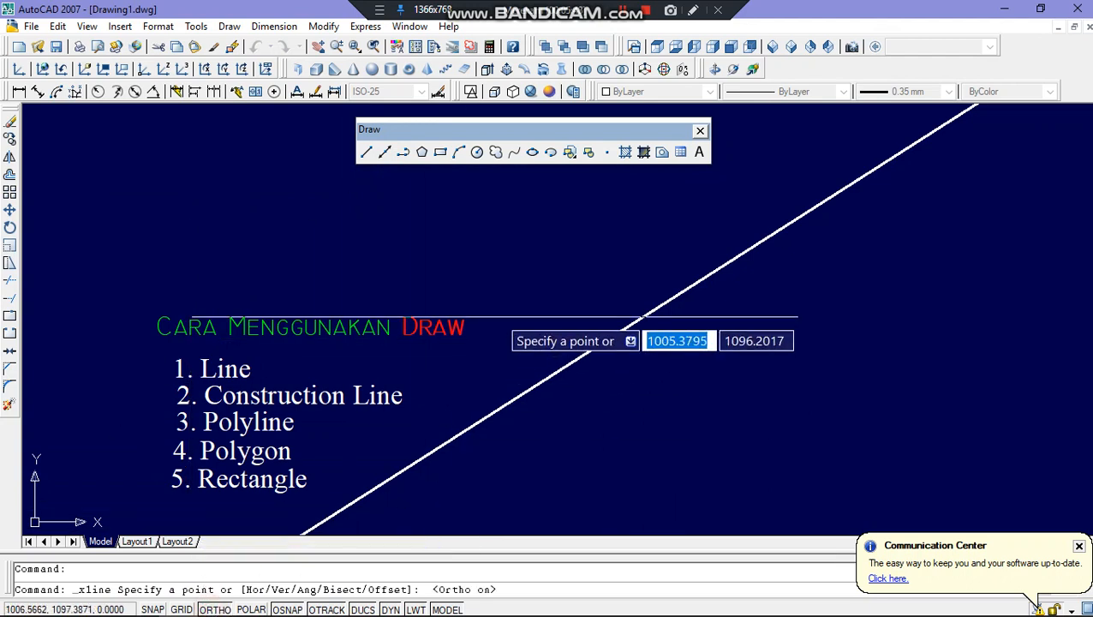
click(524, 275)
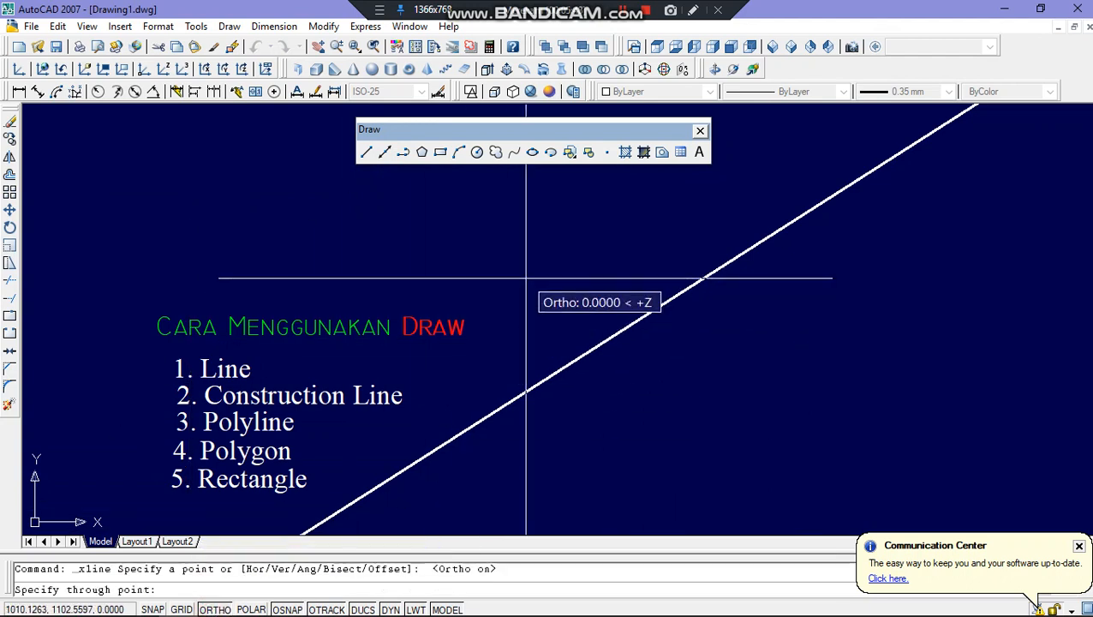
click(652, 279)
key(Return)
scroll(568, 279, down, 18)
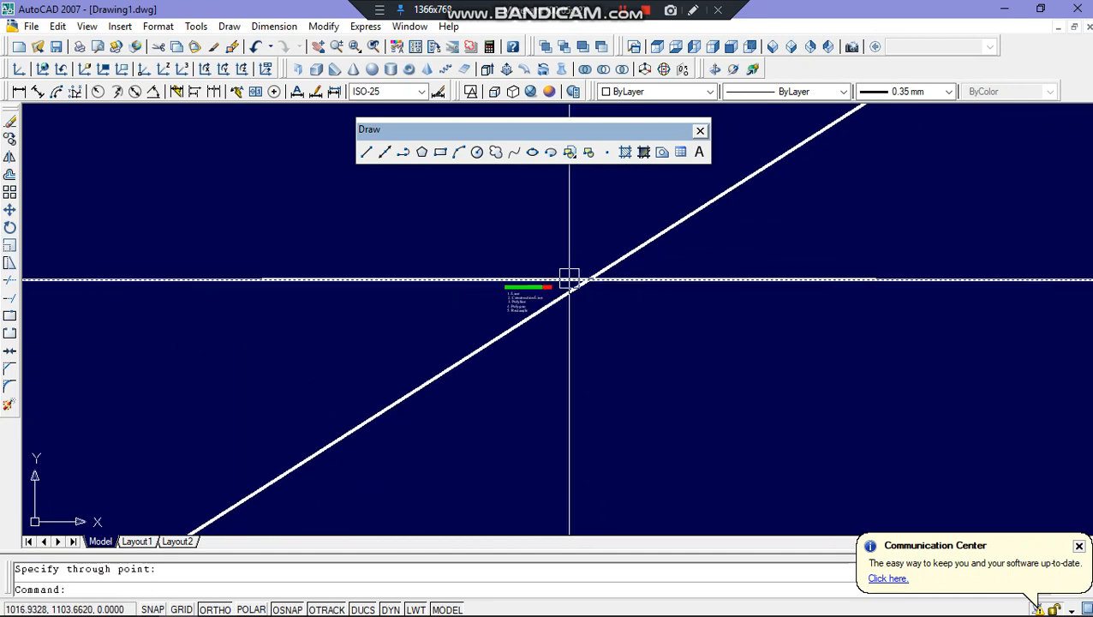
Delete both the horizontal and the sloping construction lines
scroll(568, 279, up, 17)
mouse_move(525, 294)
middle_down()
mouse_move(511, 210)
mouse_move(544, 230)
middle_up()
scroll(539, 244, up, 2)
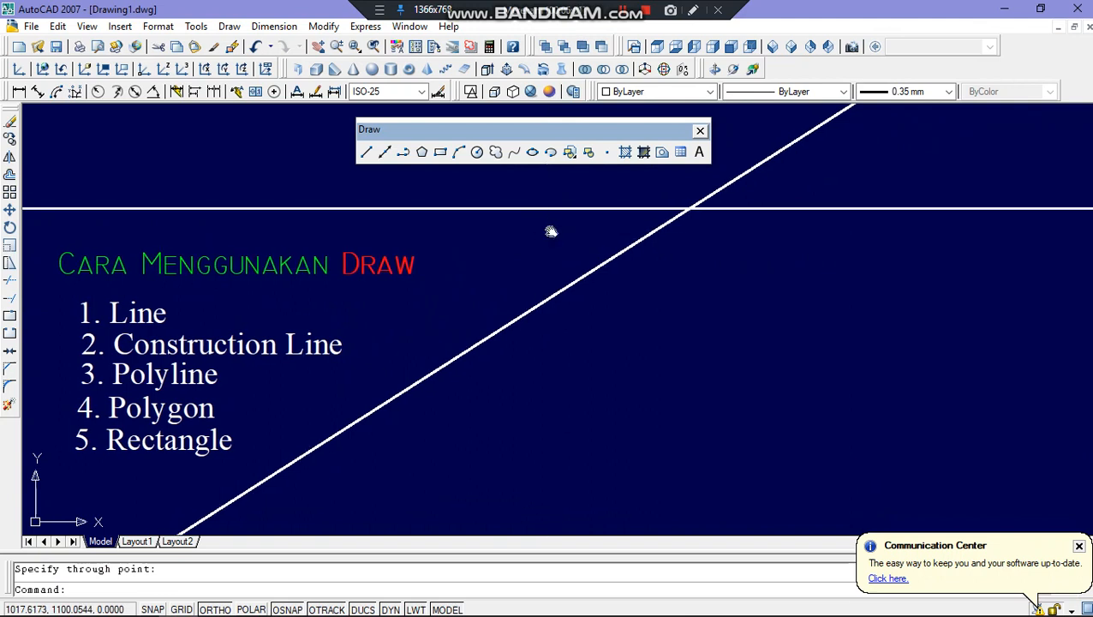
click(571, 208)
click(577, 280)
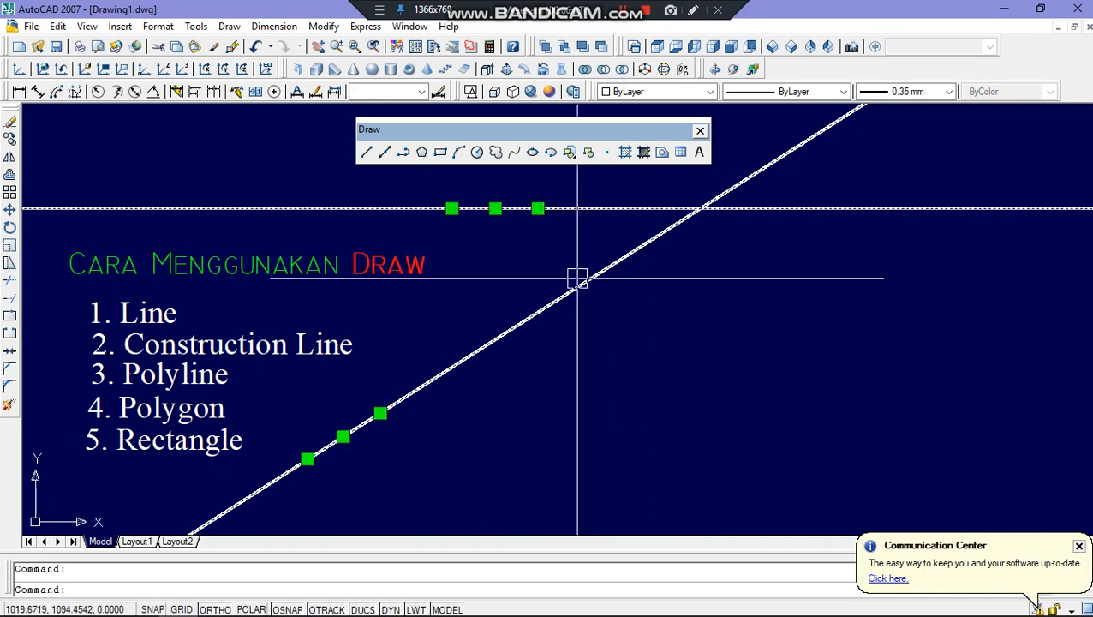
key(Delete)
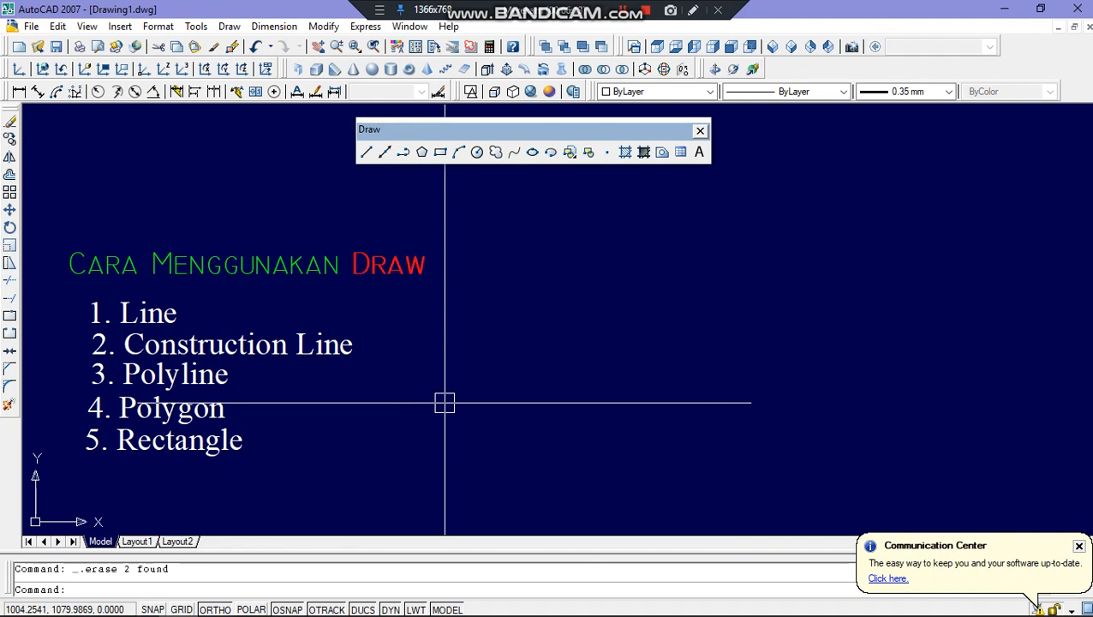
Start a polyline beside the list of Draw tools with segments of 4 to the right, 10 downward and 20 to the right
click(403, 152)
click(513, 319)
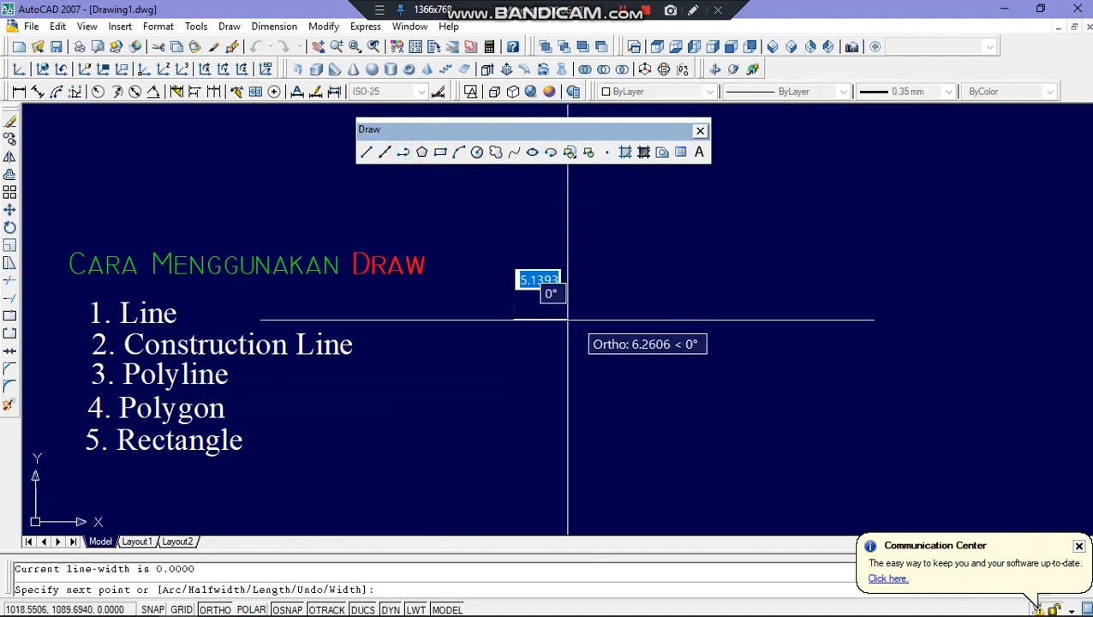
text(4)
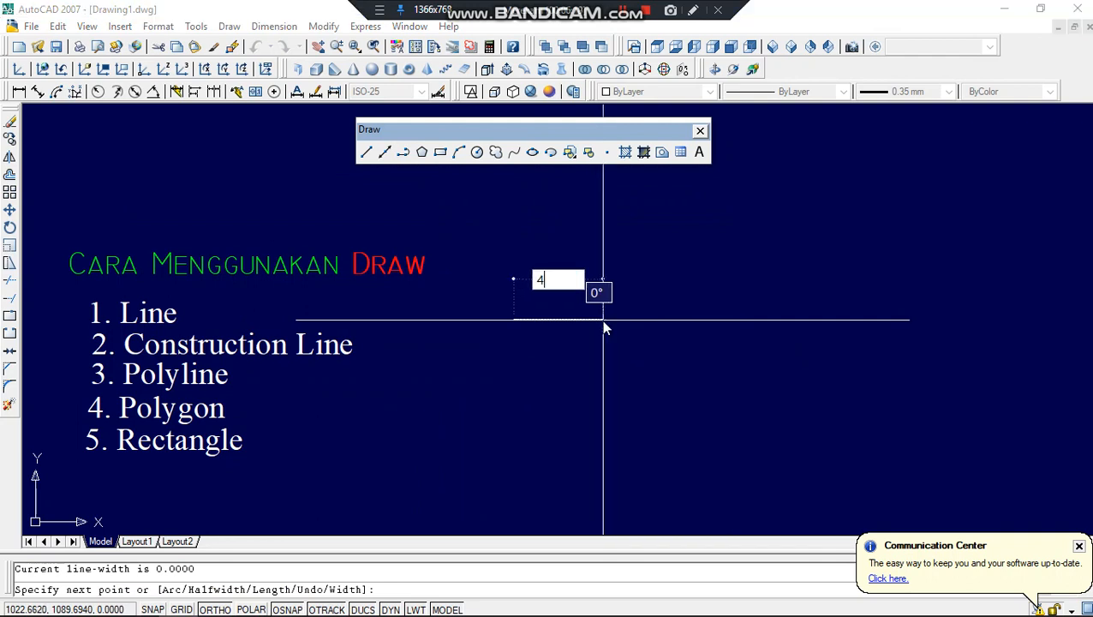
key(Return)
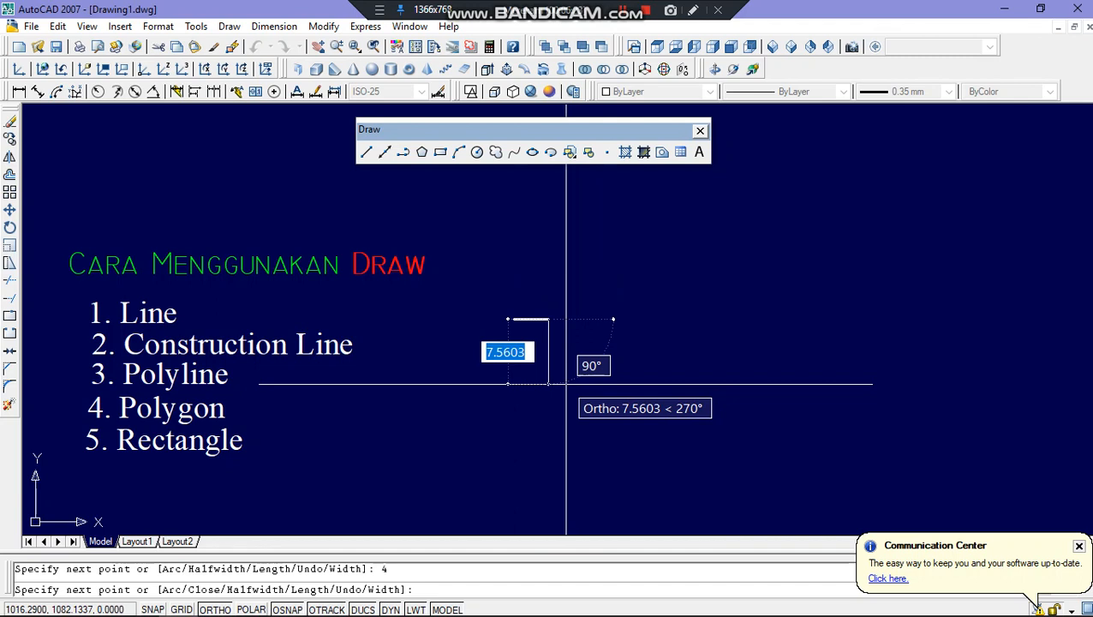
text(1)
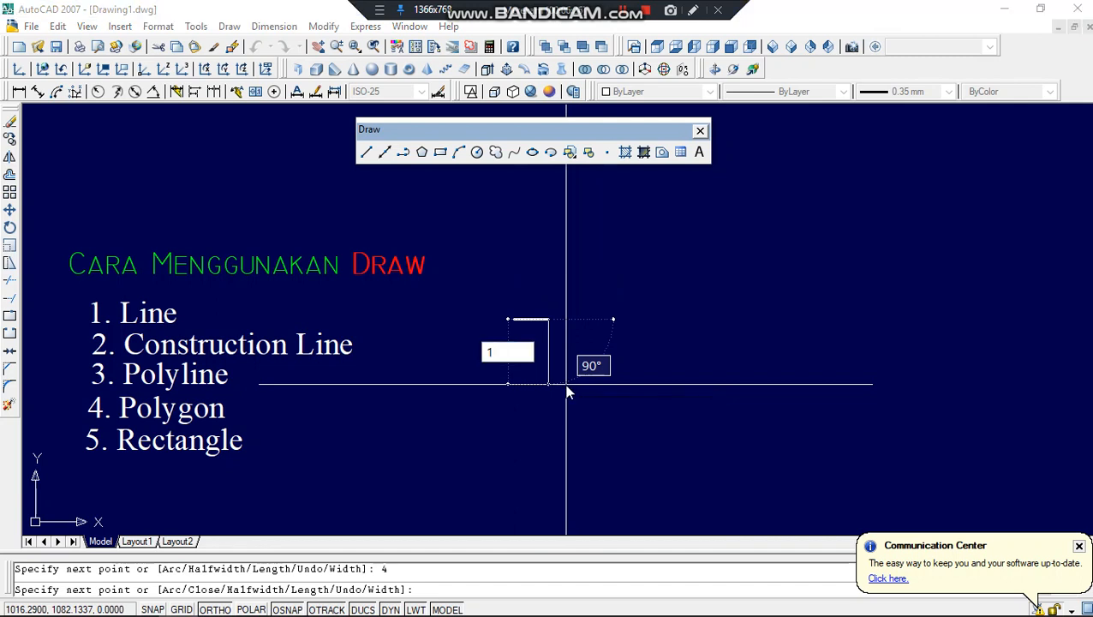
text(0)
key(Return)
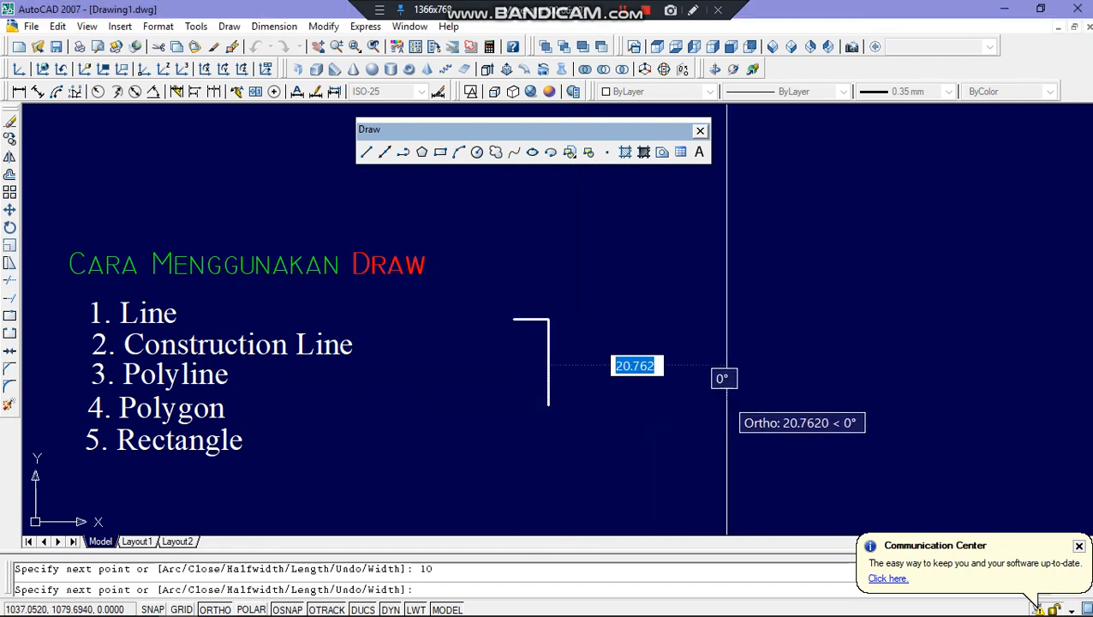
text(2)
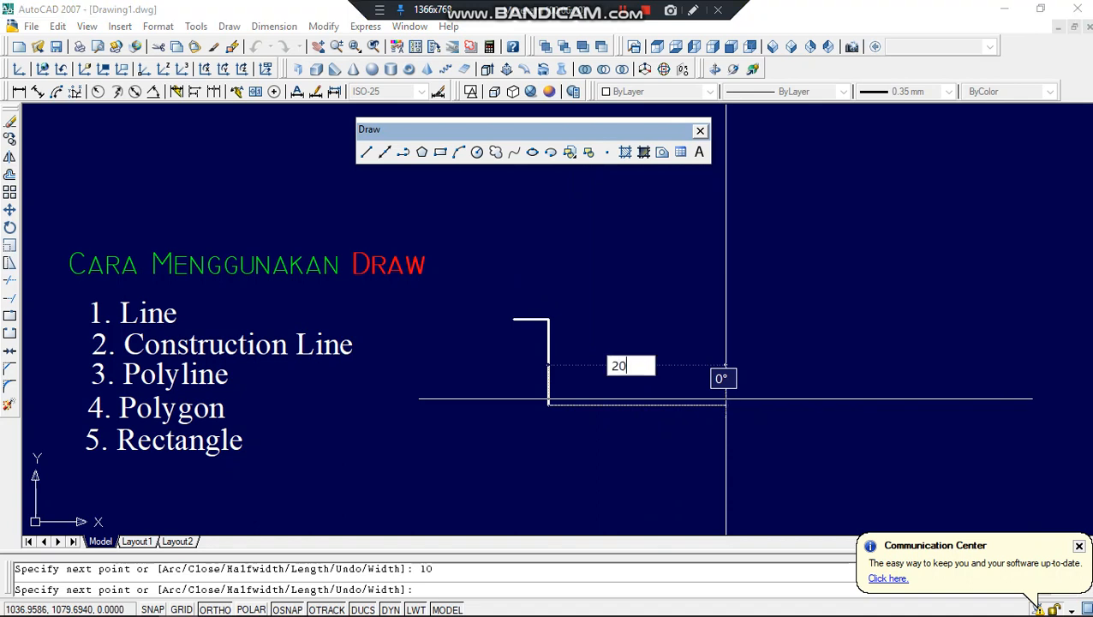
text(0)
key(Return)
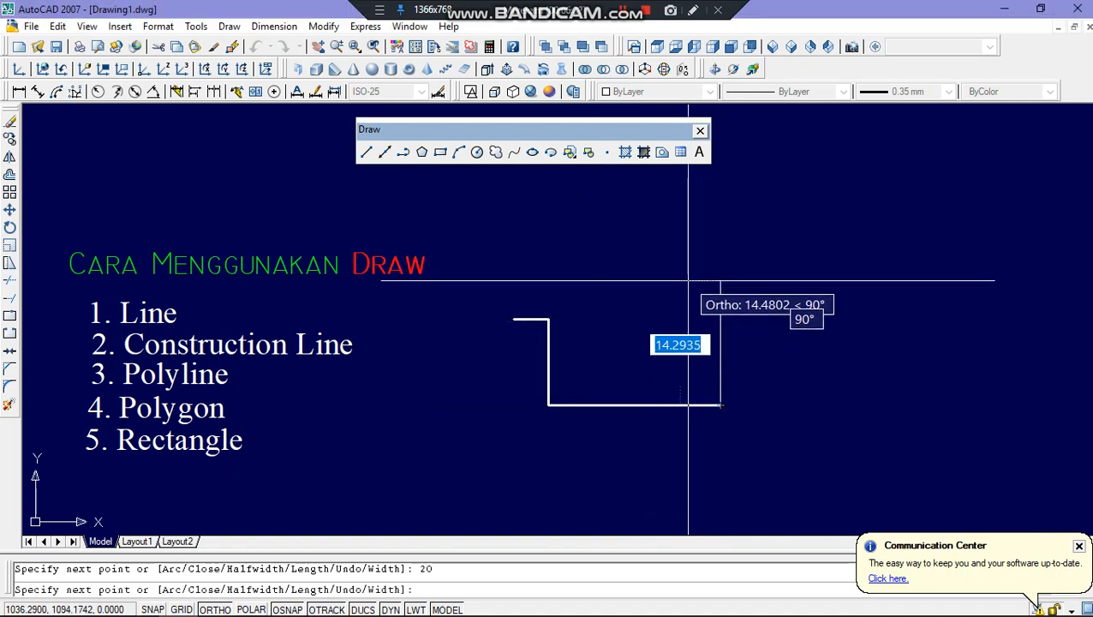
Continue the polyline with segments of 16 upward, 13 to the left and 2 downward
middle_drag(691, 281, 732, 325)
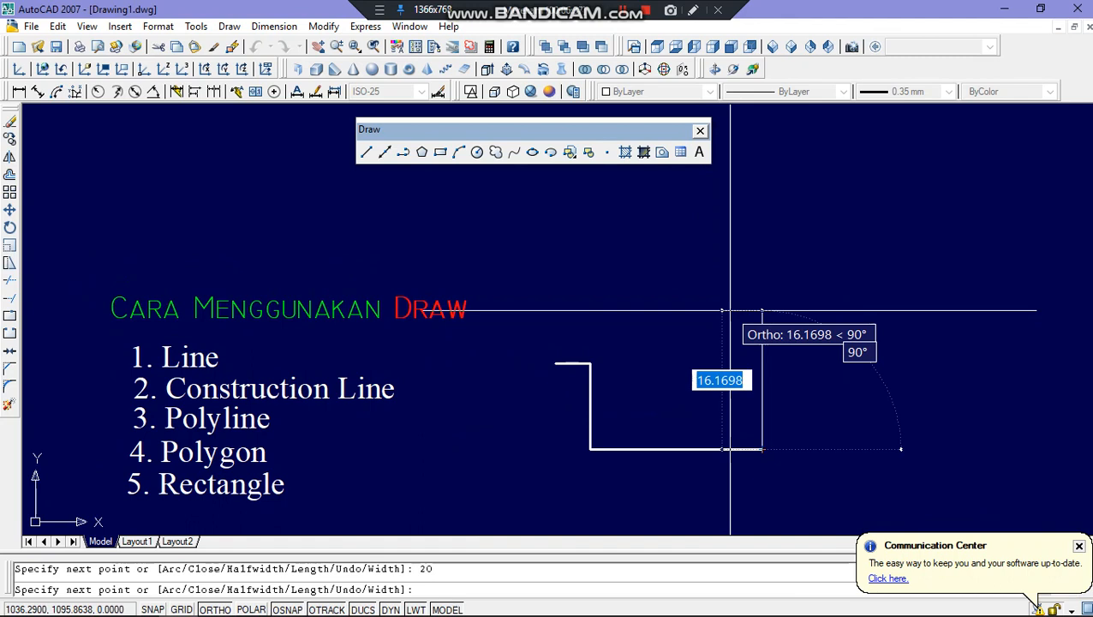
text(16)
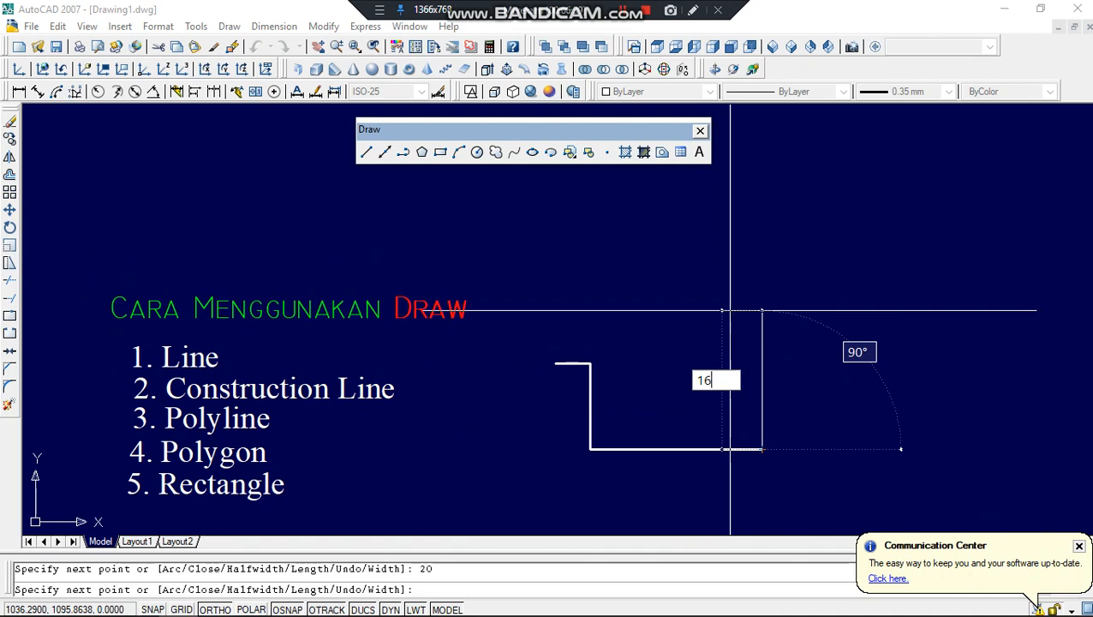
key(Return)
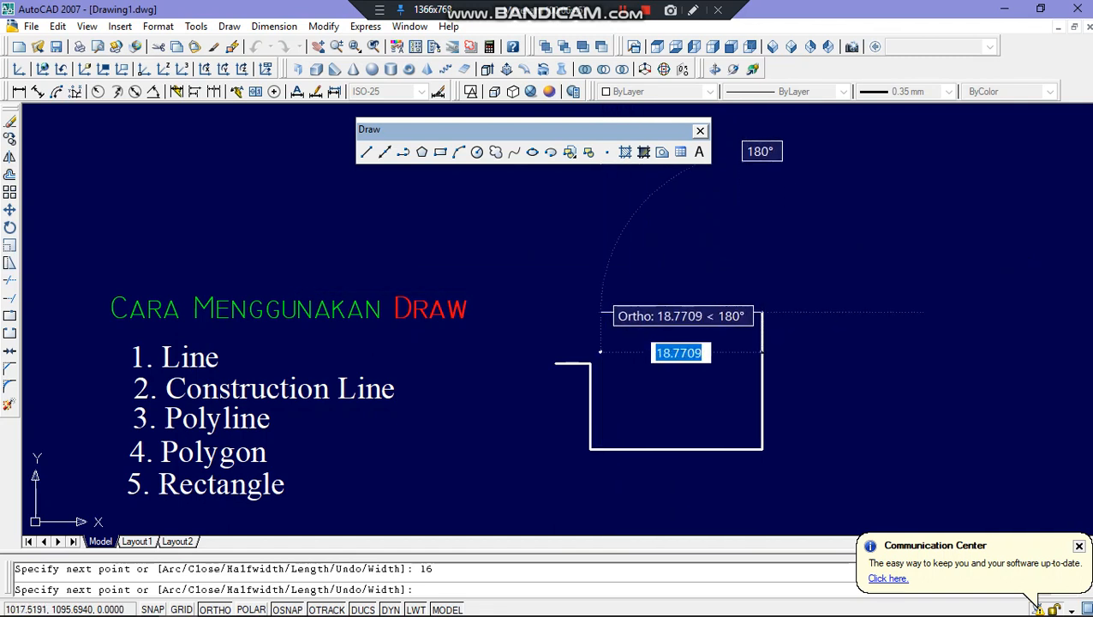
text(13)
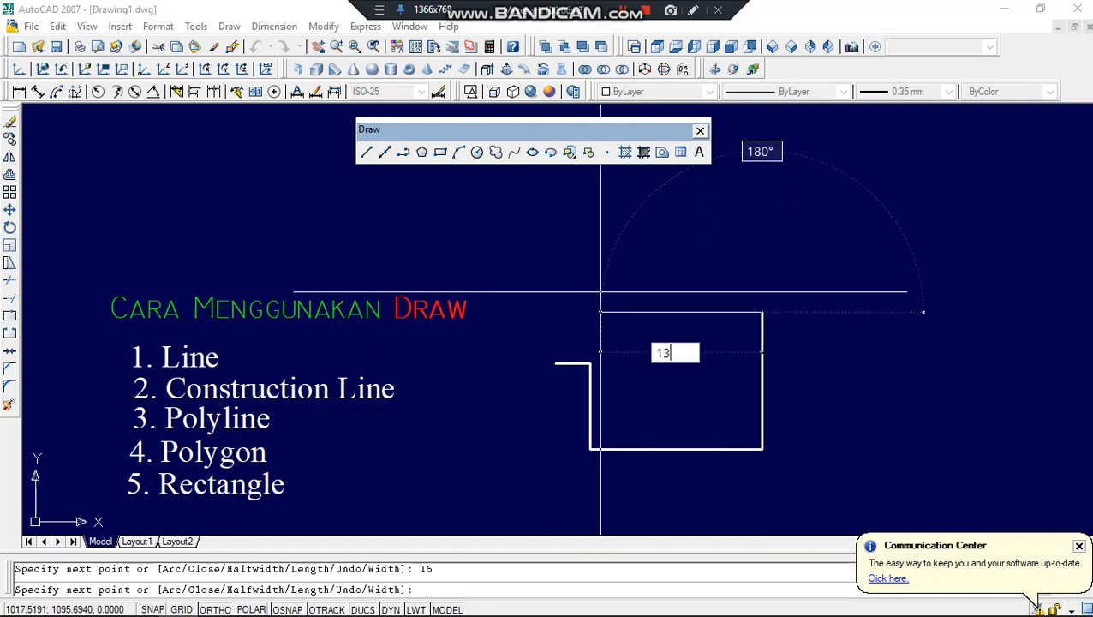
key(Return)
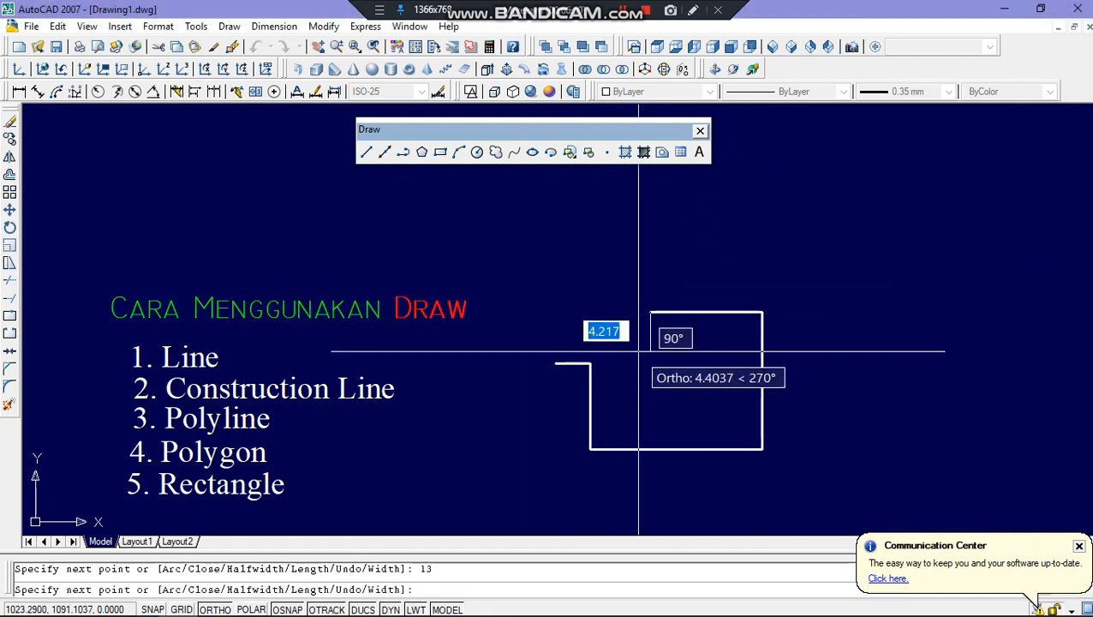
text(2)
key(Return)
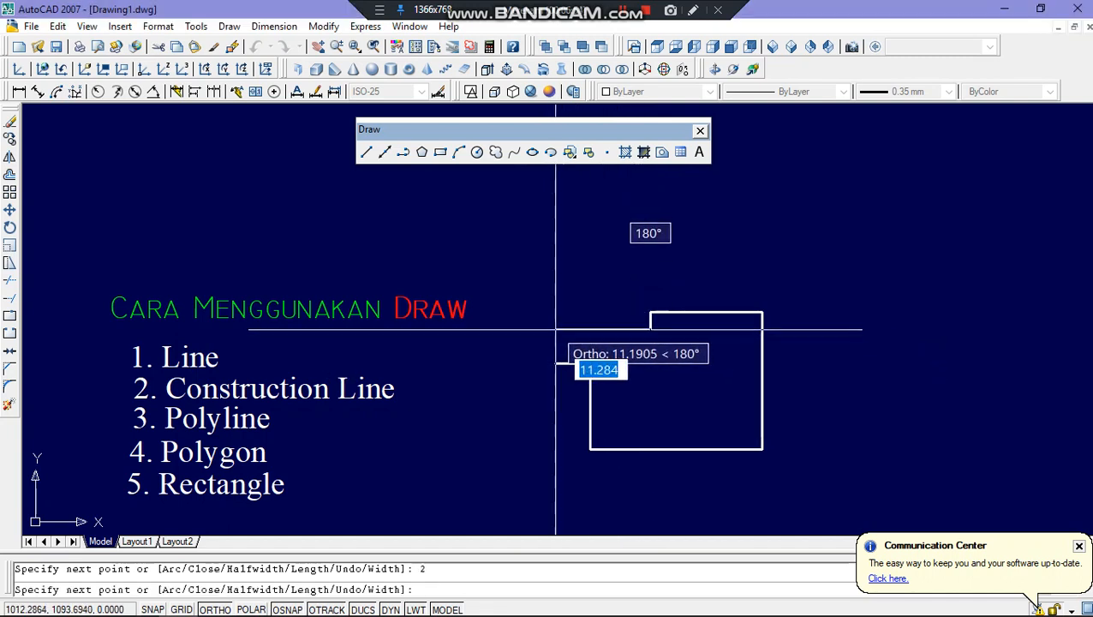
Extend the polyline 5 left and 1 down, run it left until directly above its start point, and finish it at that point
text(5)
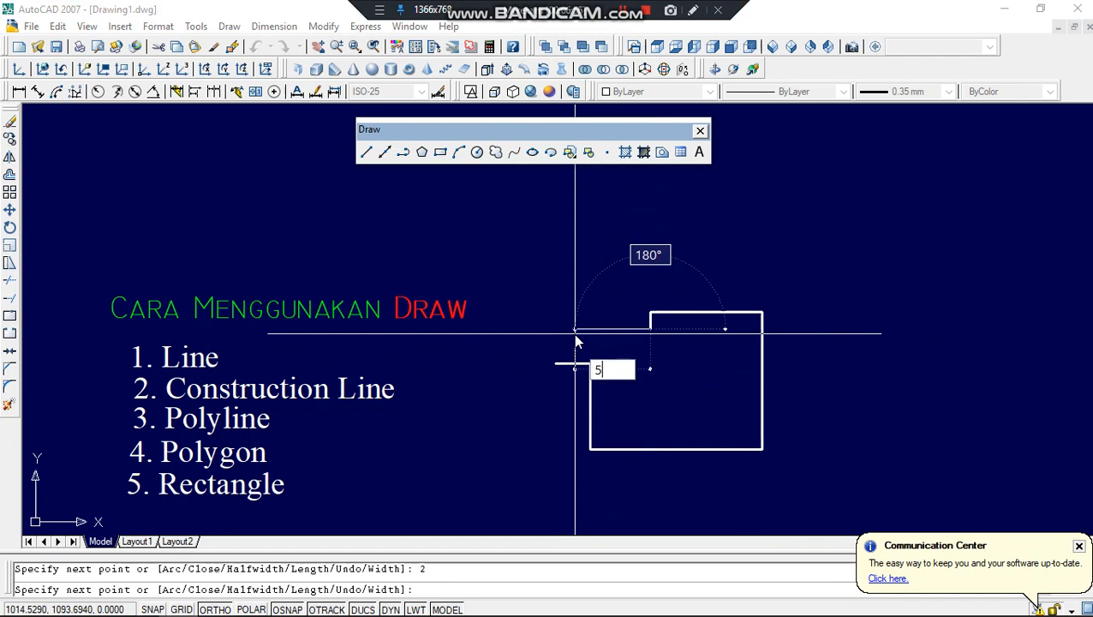
key(Return)
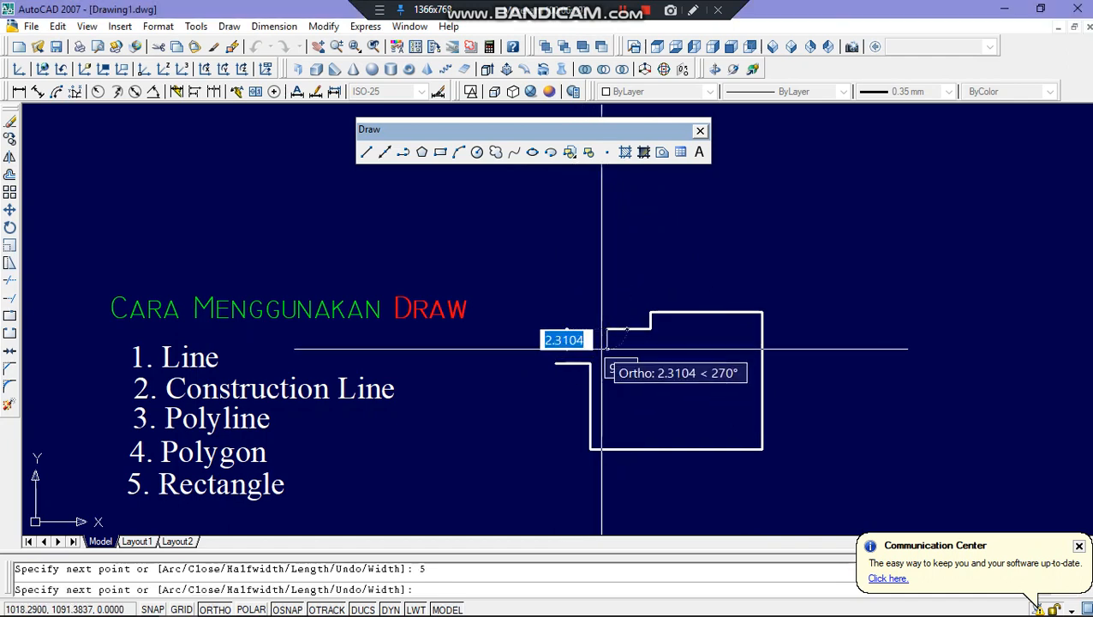
text(1)
key(Return)
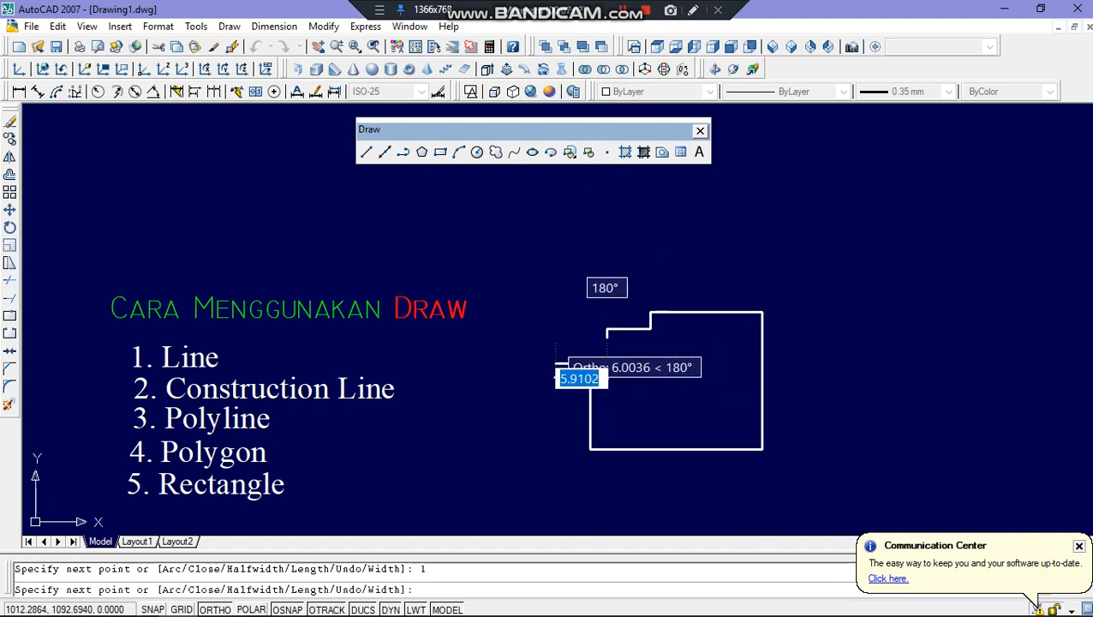
click(556, 367)
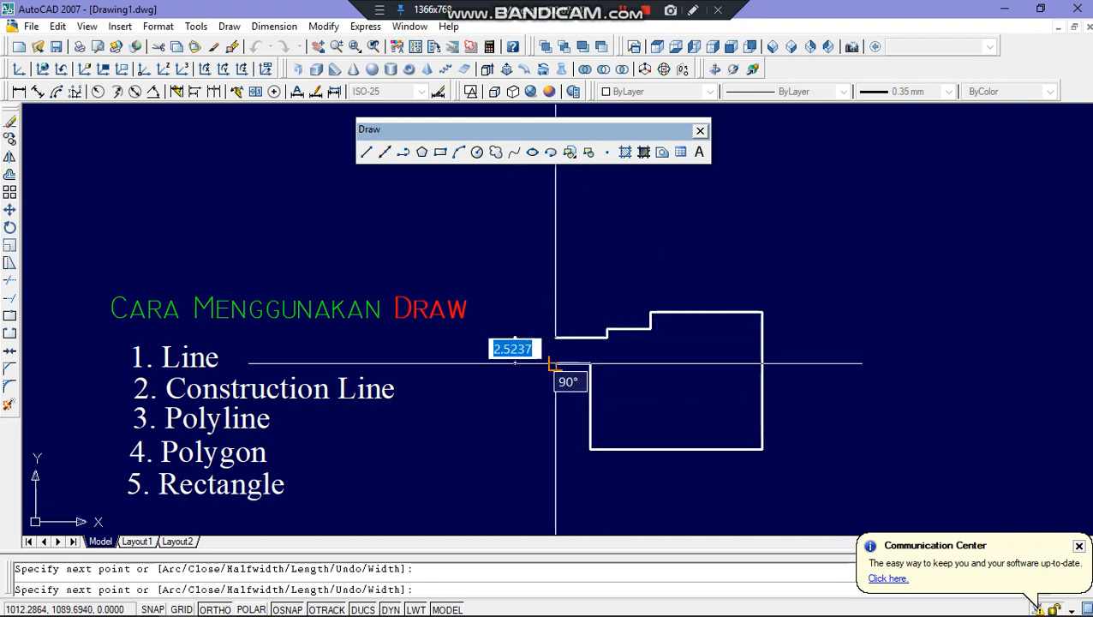
click(555, 337)
key(Escape)
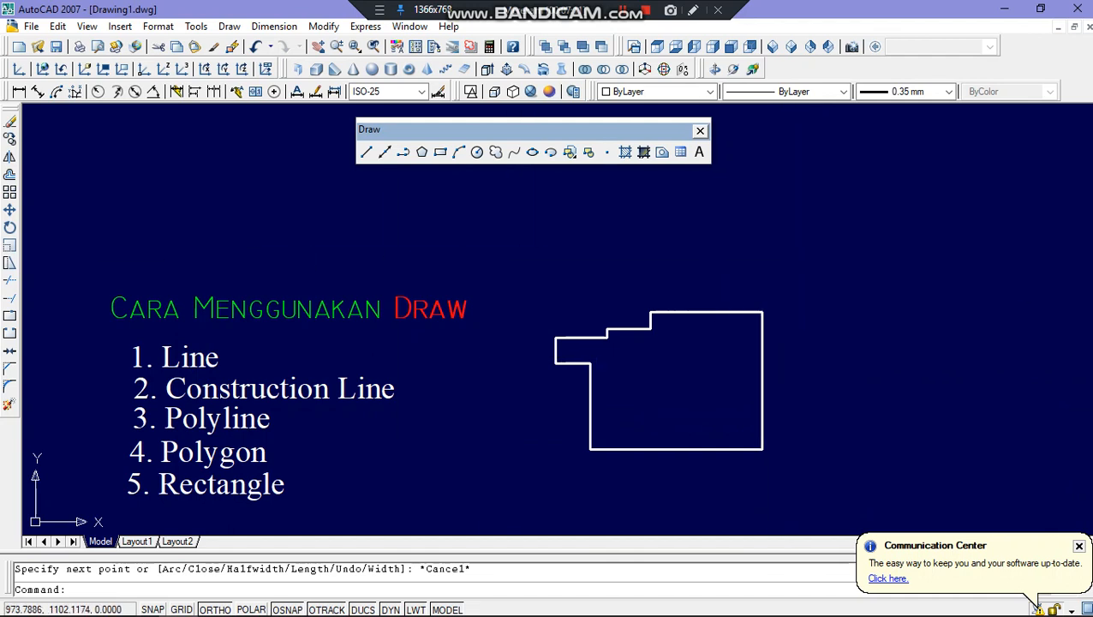
Draw a closed L-shaped outline of six Line segments, about 20 units wide, above and to the right of the polyline shape
click(367, 153)
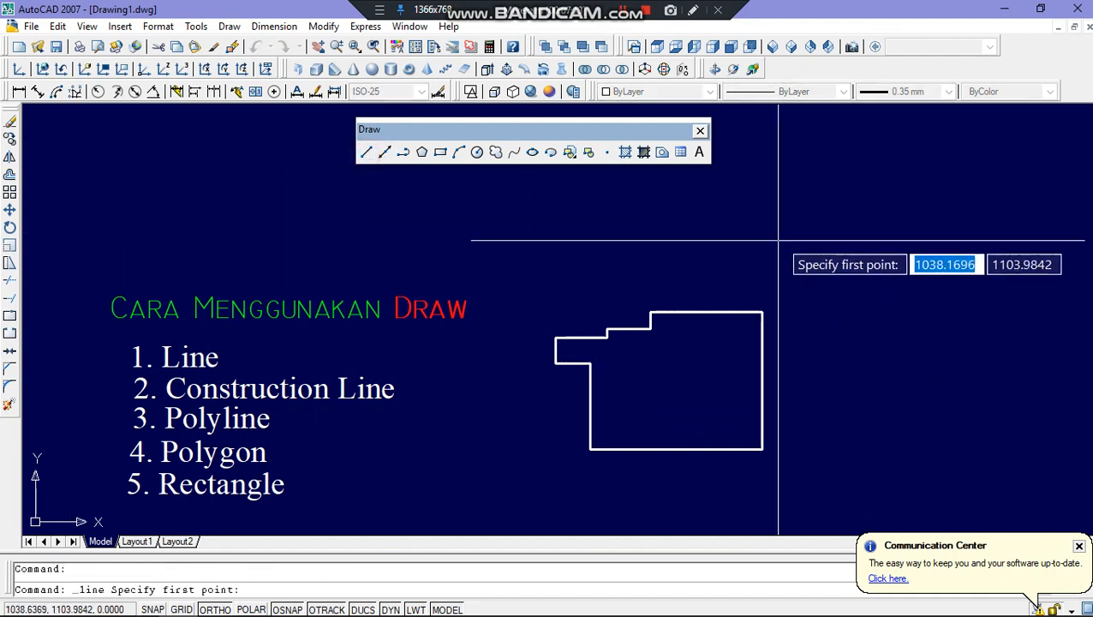
click(789, 238)
click(879, 238)
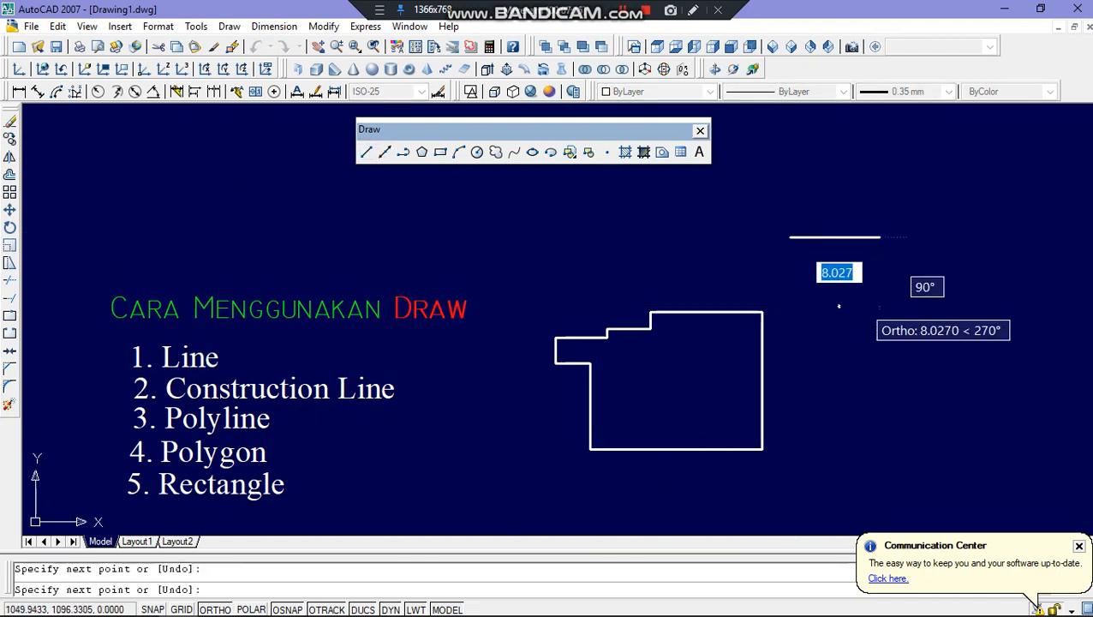
click(879, 305)
click(966, 305)
click(960, 197)
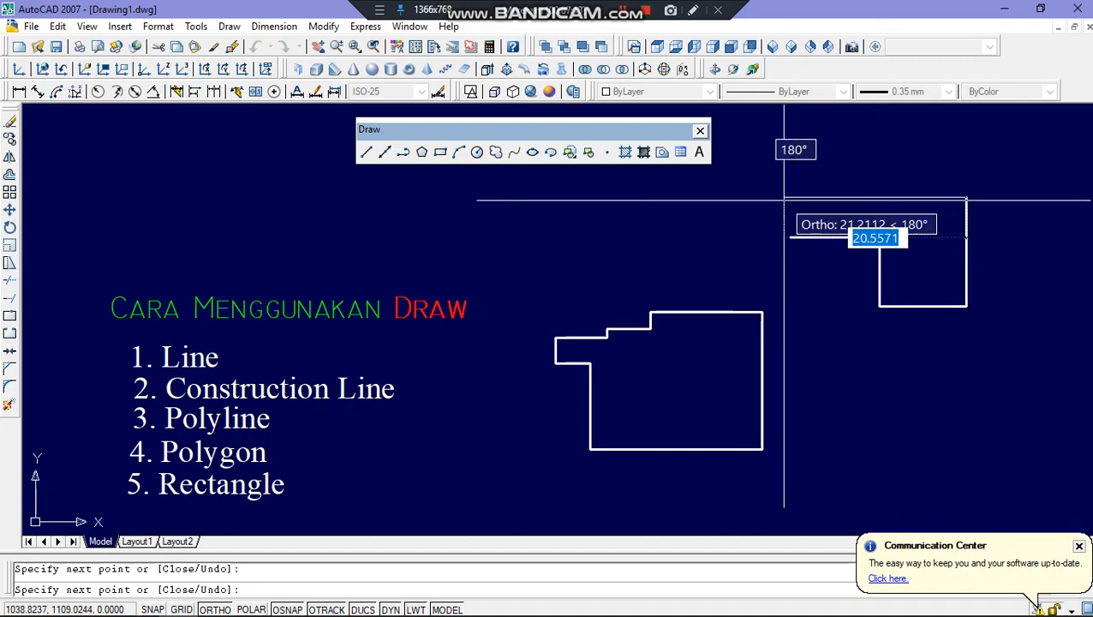
click(791, 213)
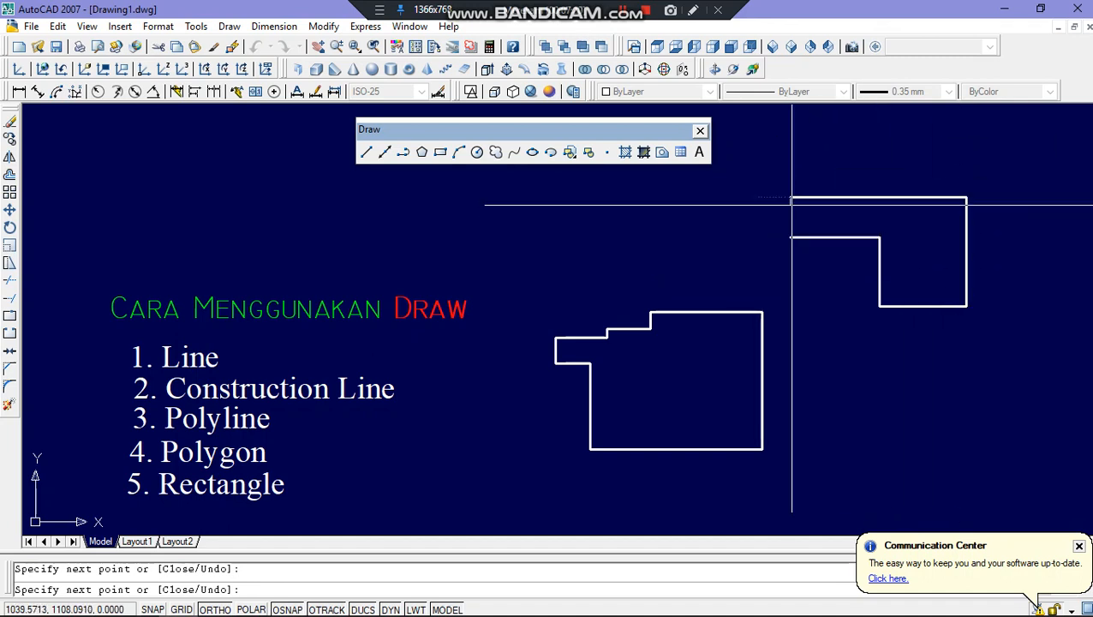
click(790, 238)
key(Escape)
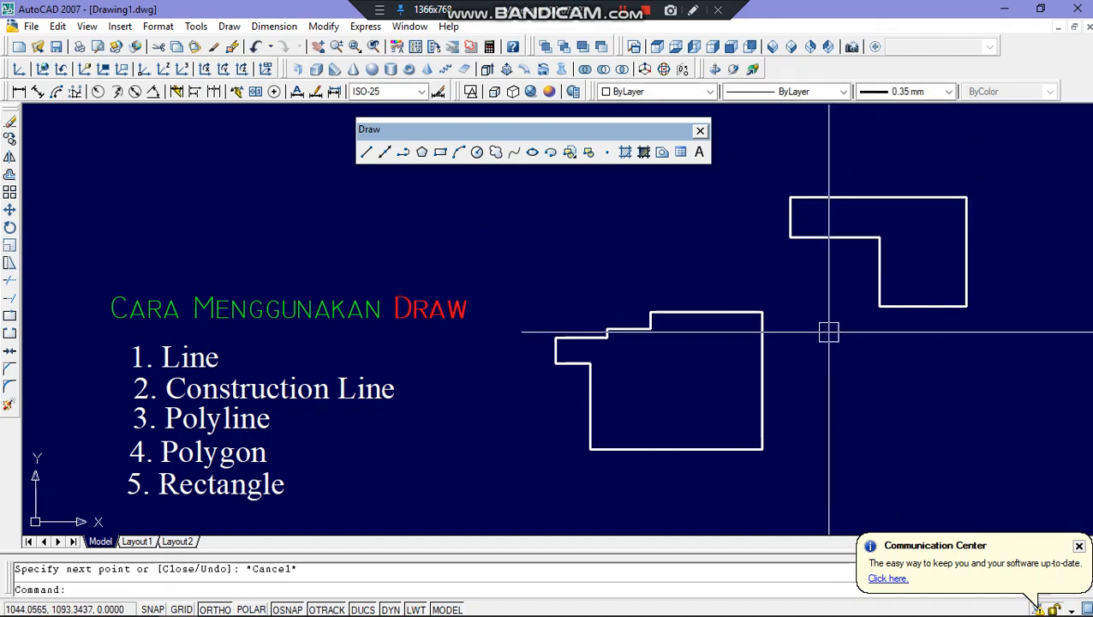
Delete only the inner vertical line of the L-shaped outline
click(879, 272)
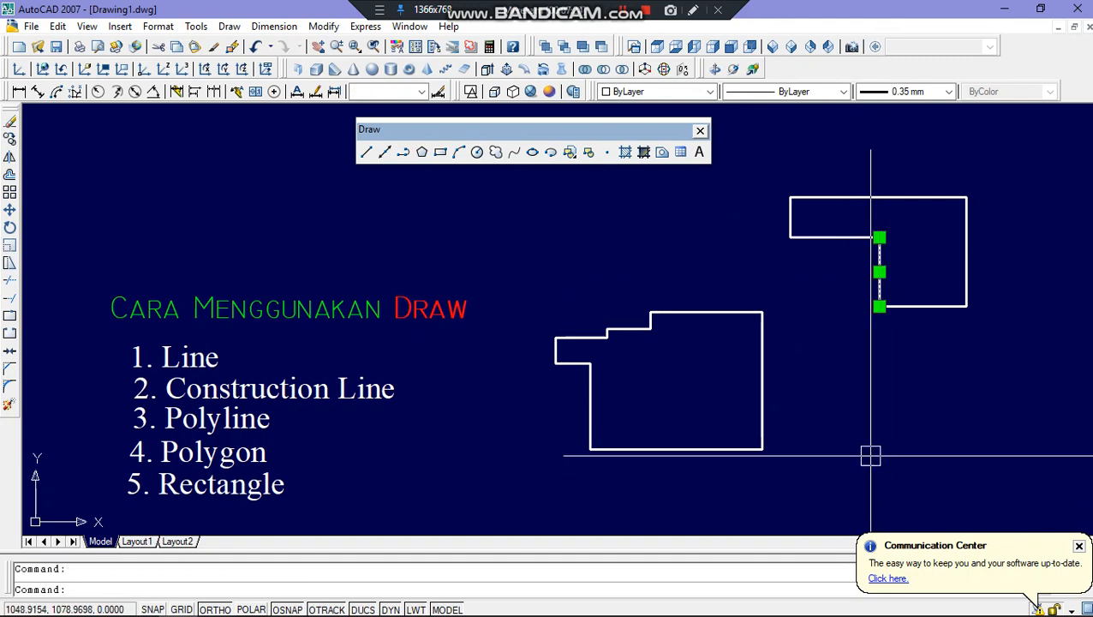
key(Delete)
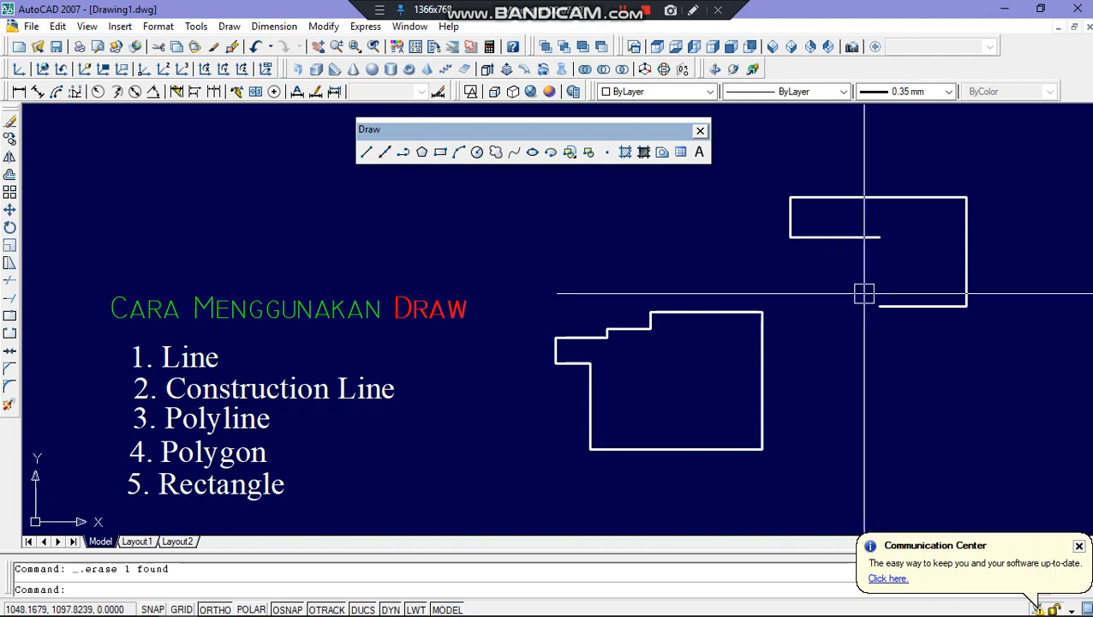
Delete the whole polyline shape as a single object, and undo that deletion
click(762, 382)
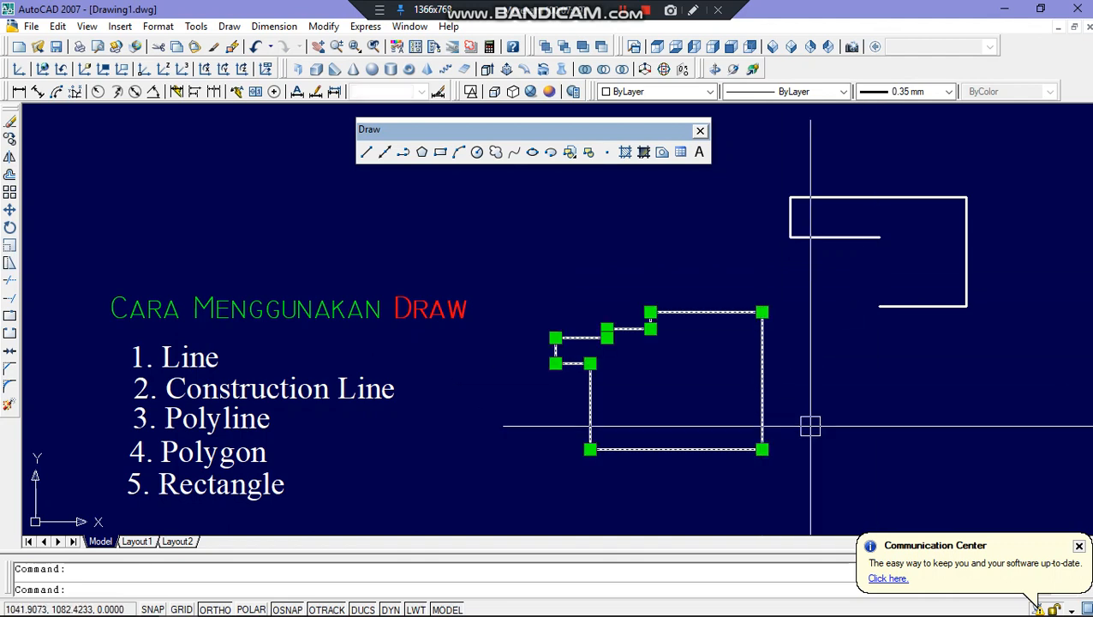
key(Delete)
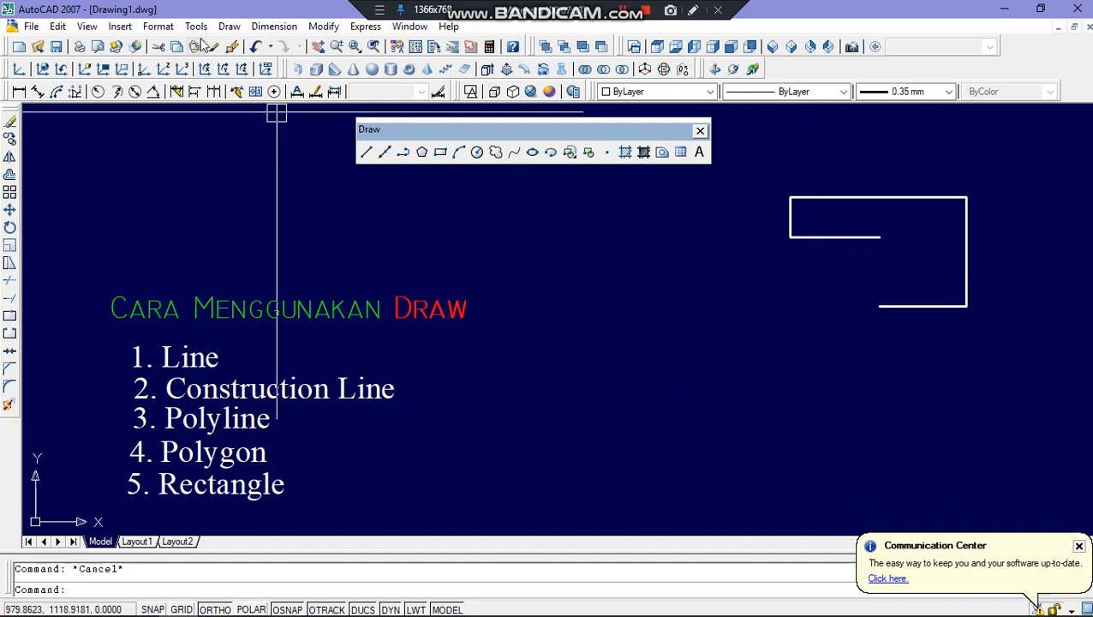
click(255, 47)
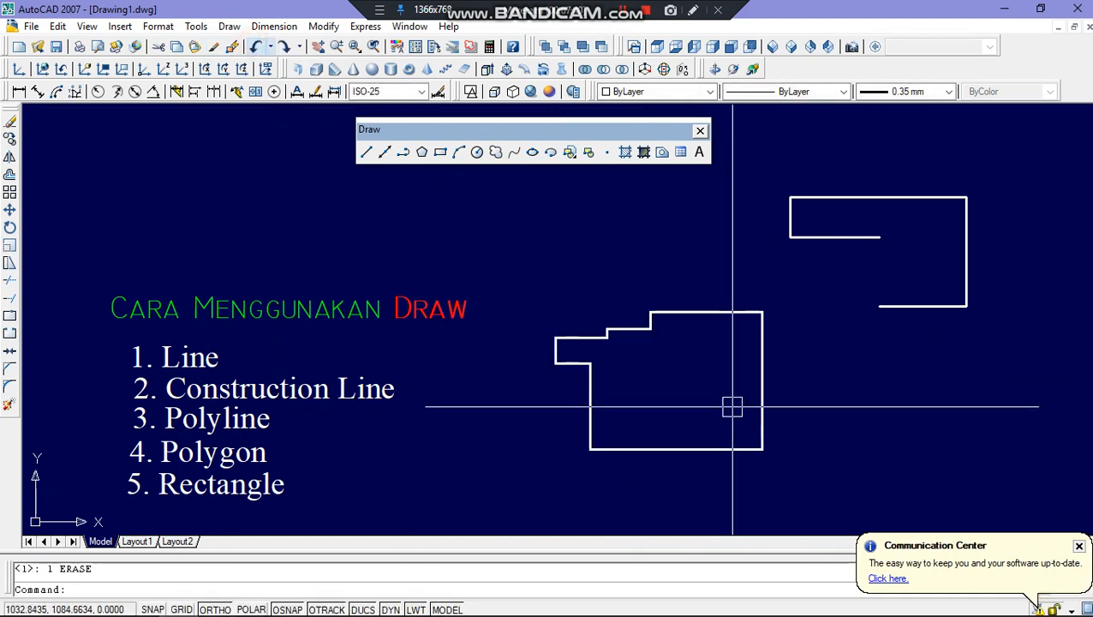
Delete the polyline shape together with all remaining lines of the L-shaped outline
middle_drag(730, 405, 720, 370)
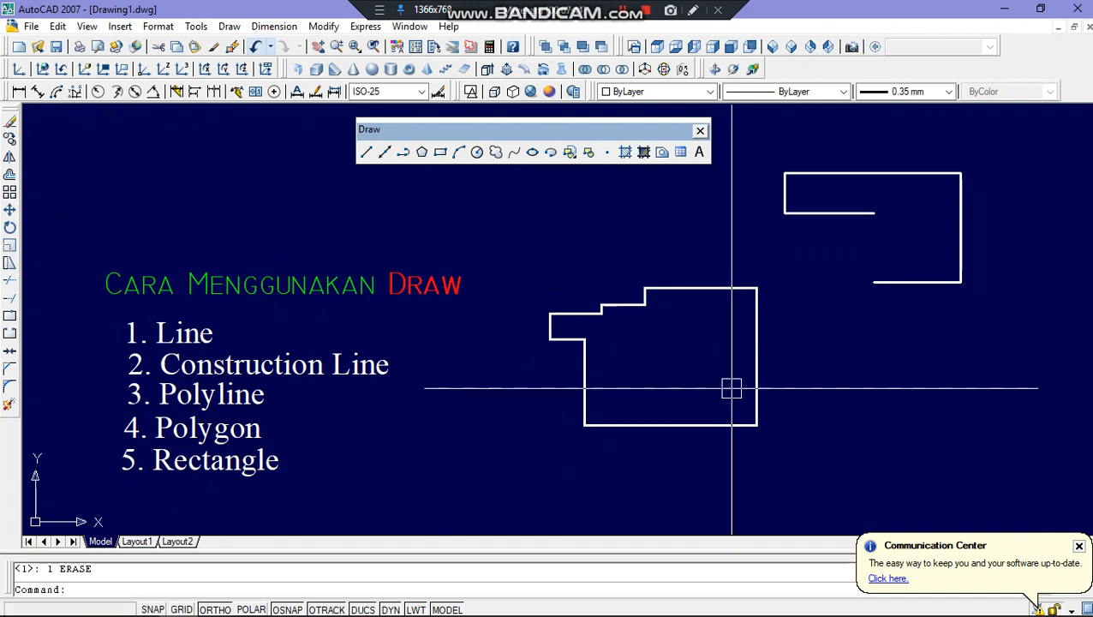
middle_drag(722, 391, 663, 400)
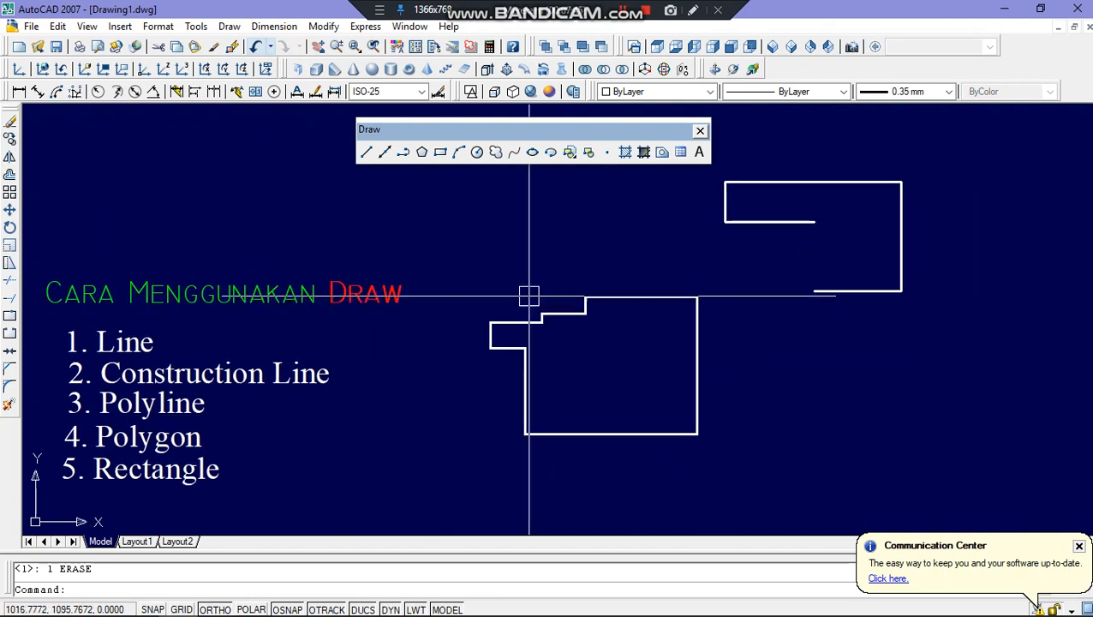
click(475, 246)
click(779, 481)
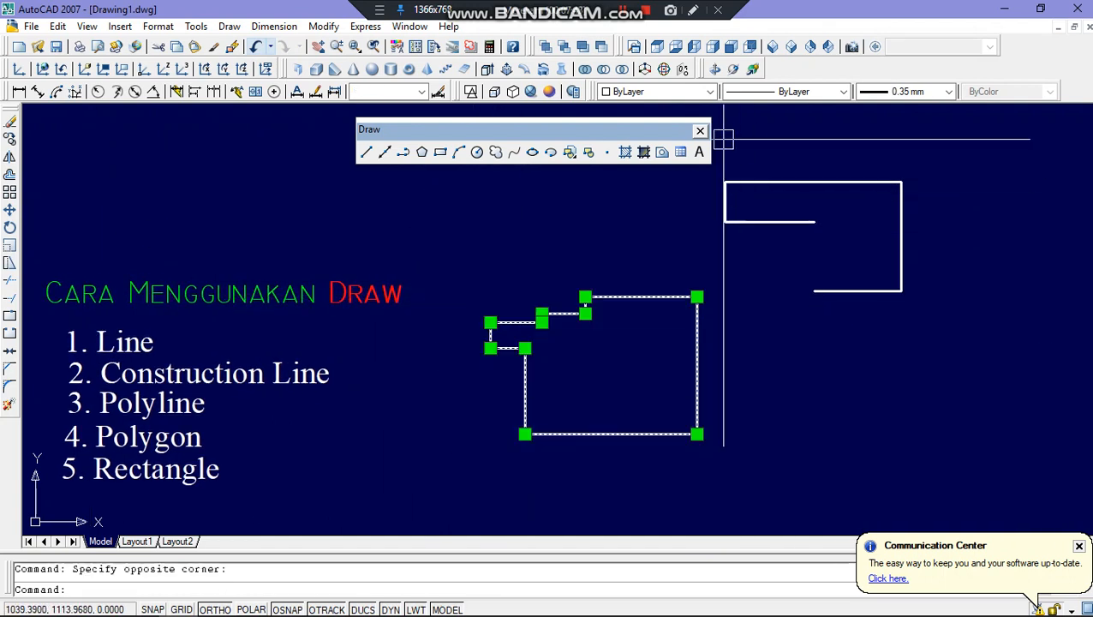
scroll(719, 157, up, 1)
click(716, 179)
click(1040, 395)
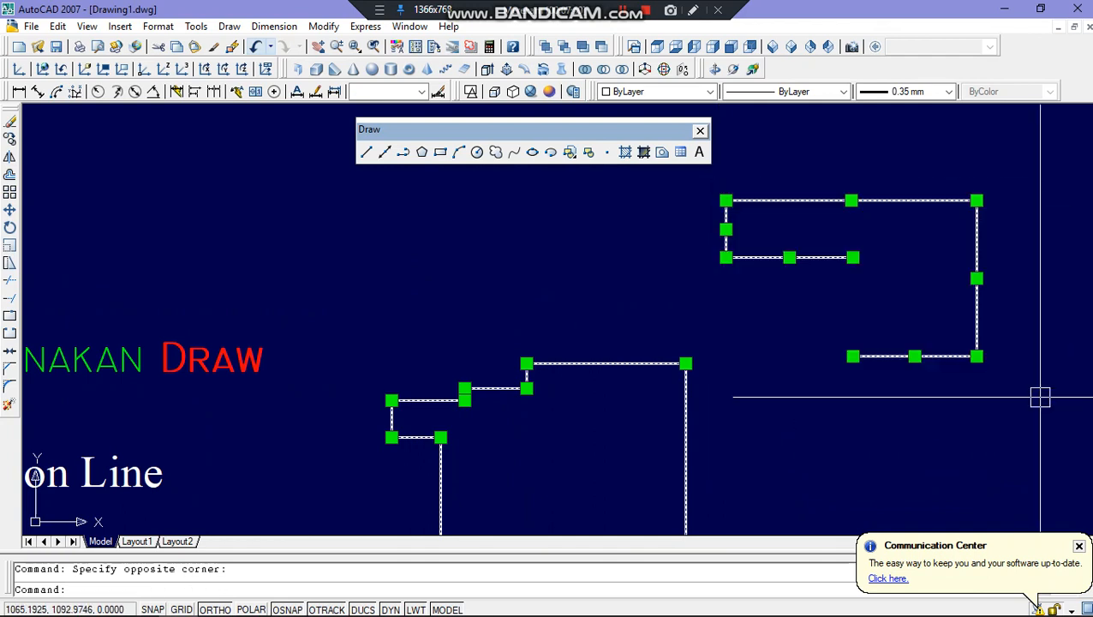
key(Delete)
scroll(1010, 325, down, 4)
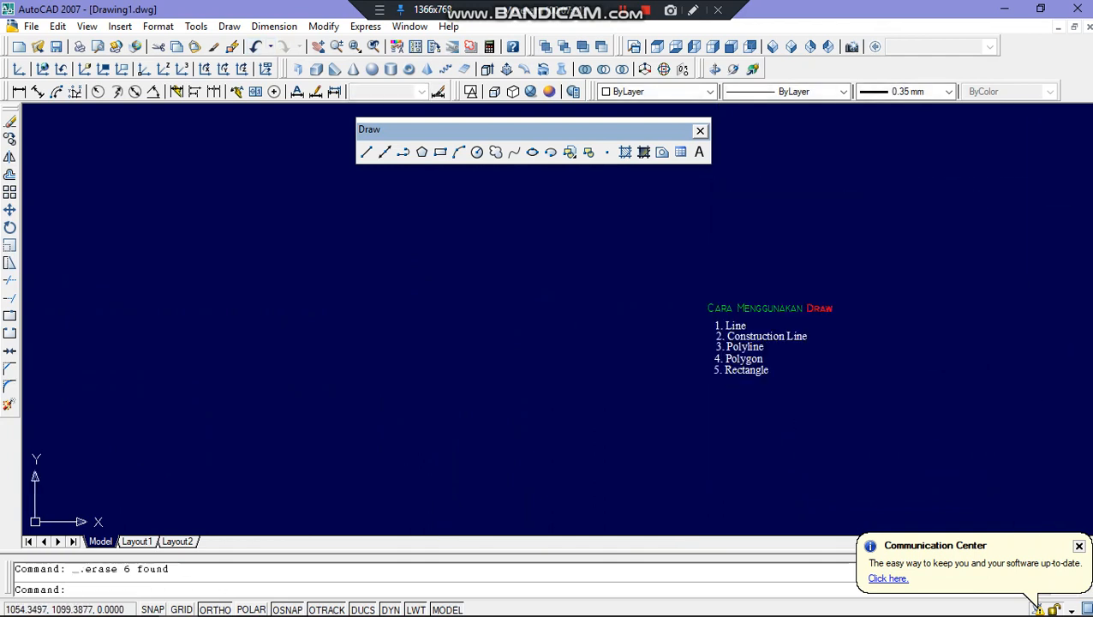
scroll(822, 371, up, 3)
middle_drag(759, 375, 603, 421)
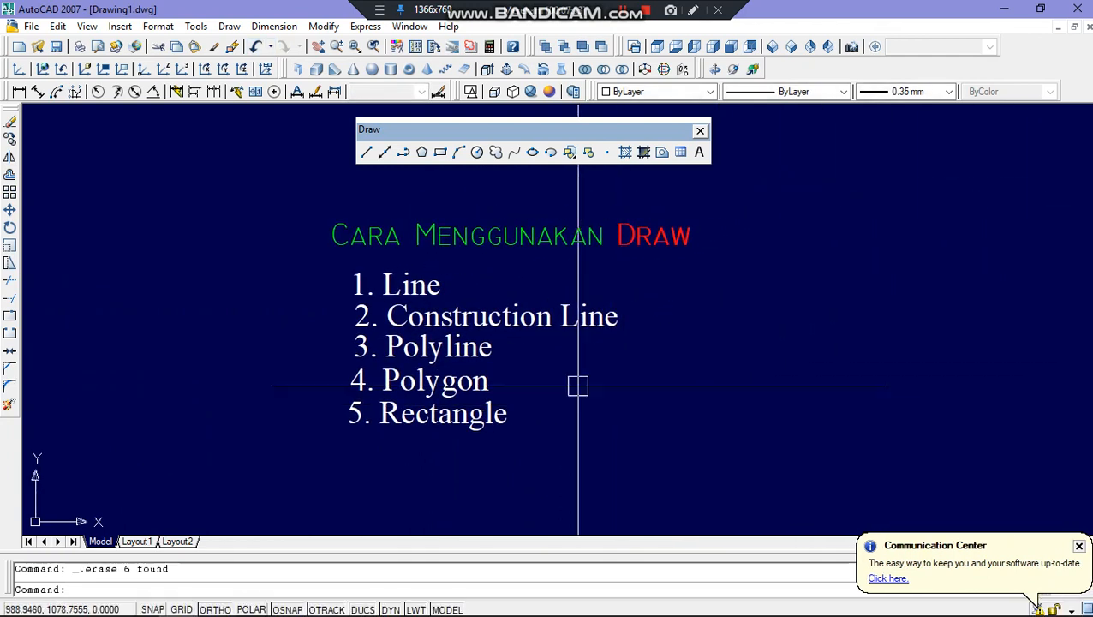
middle_drag(579, 385, 532, 400)
middle_drag(527, 358, 463, 359)
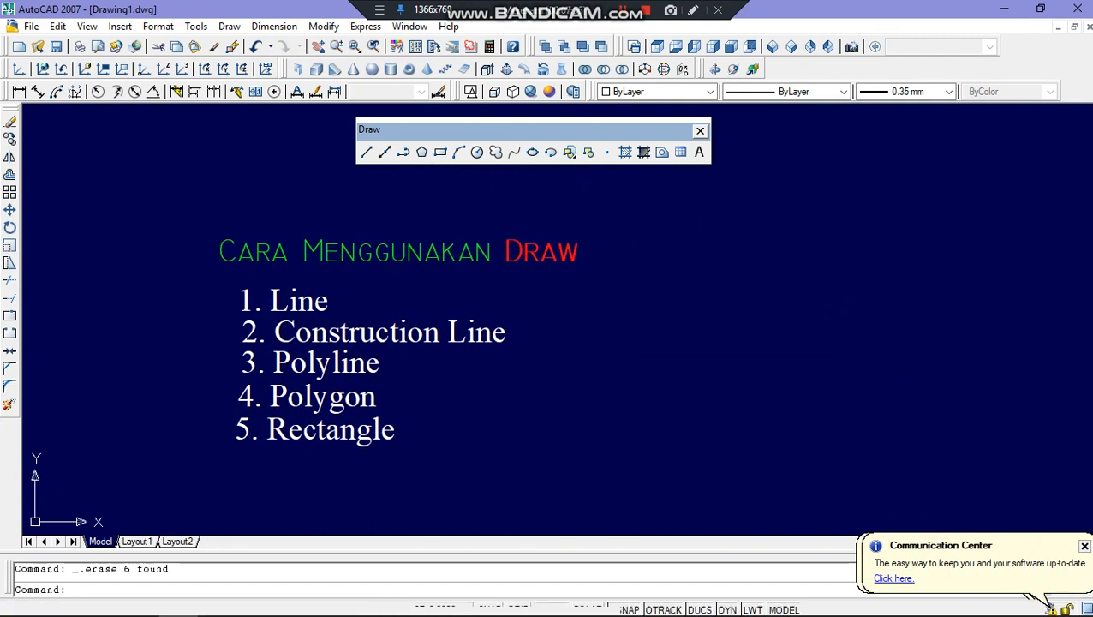
Draw a 4-sided polygon inscribed in a circle of radius 1 to the right of the tool list
click(424, 156)
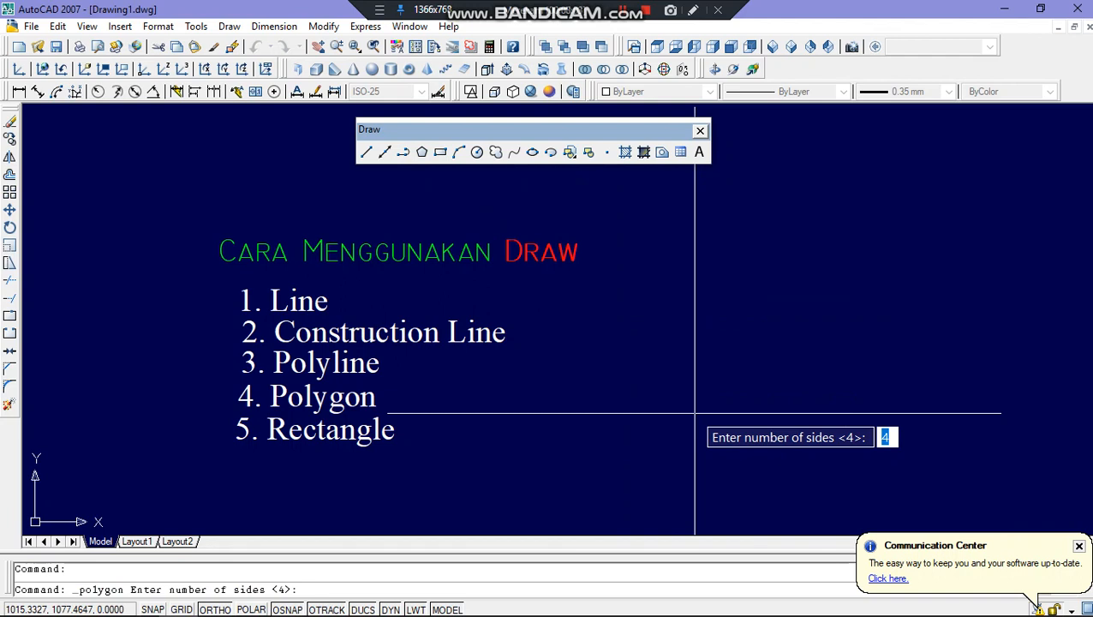
key(Return)
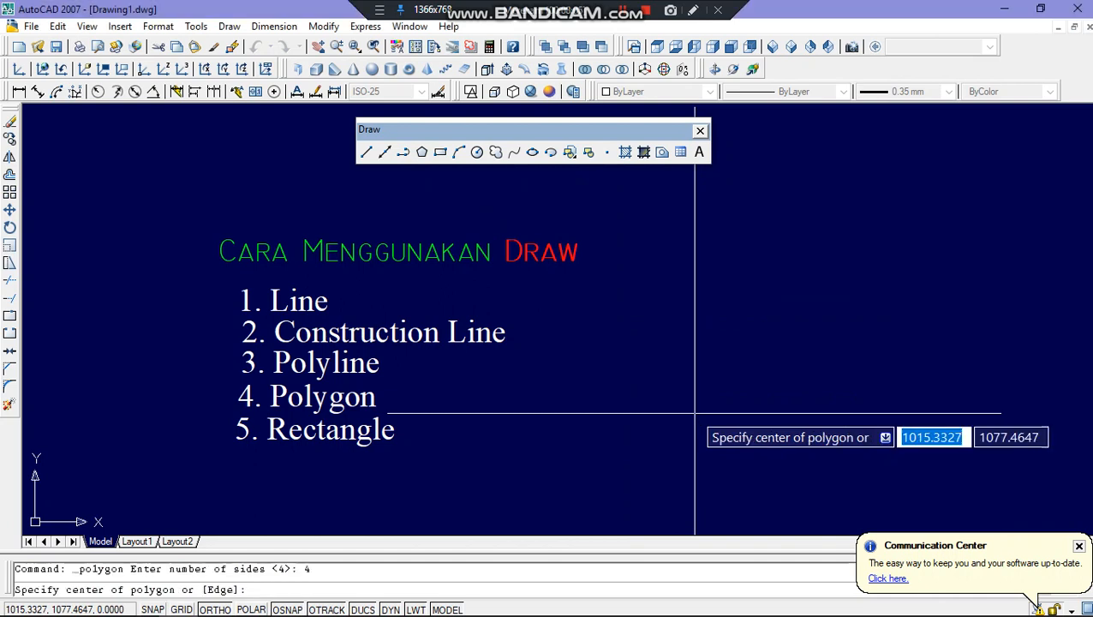
click(702, 423)
click(745, 470)
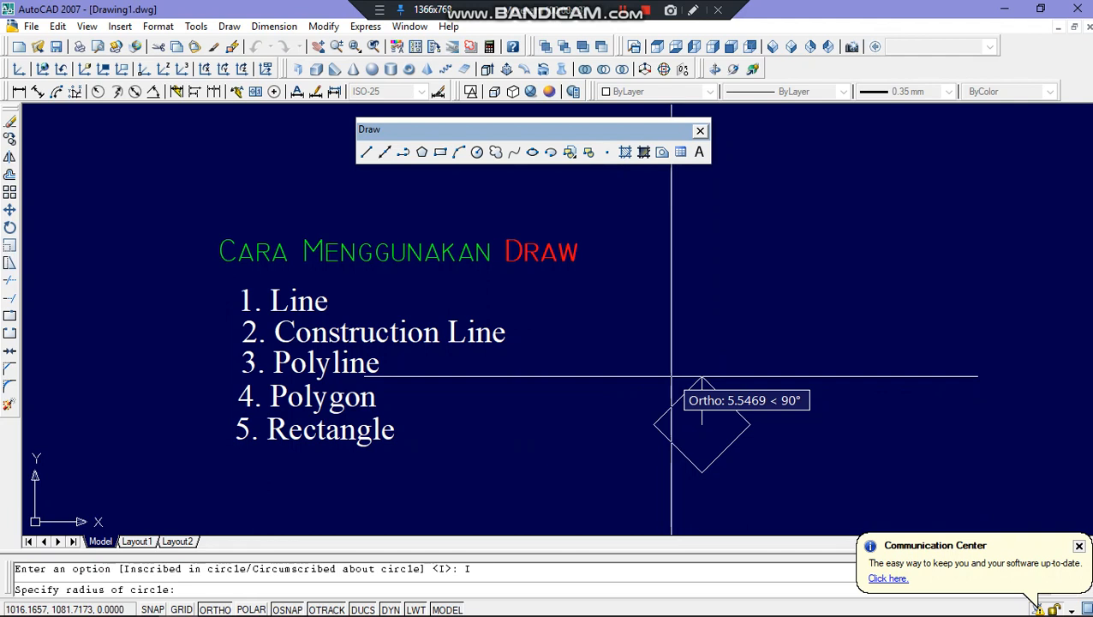
text(1)
key(Return)
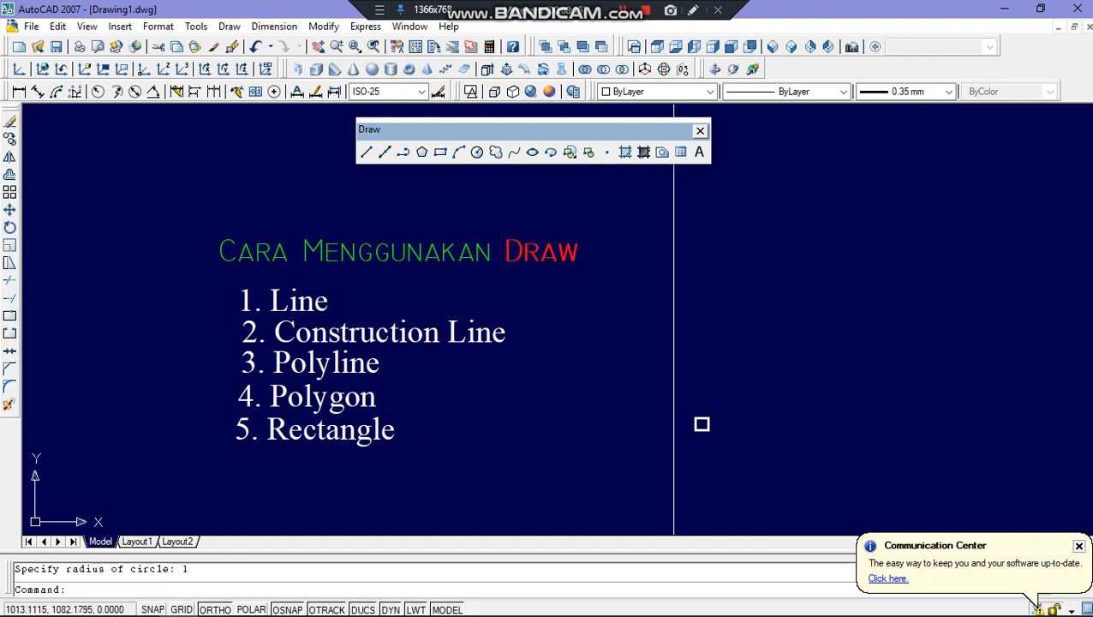
scroll(630, 411, up, 9)
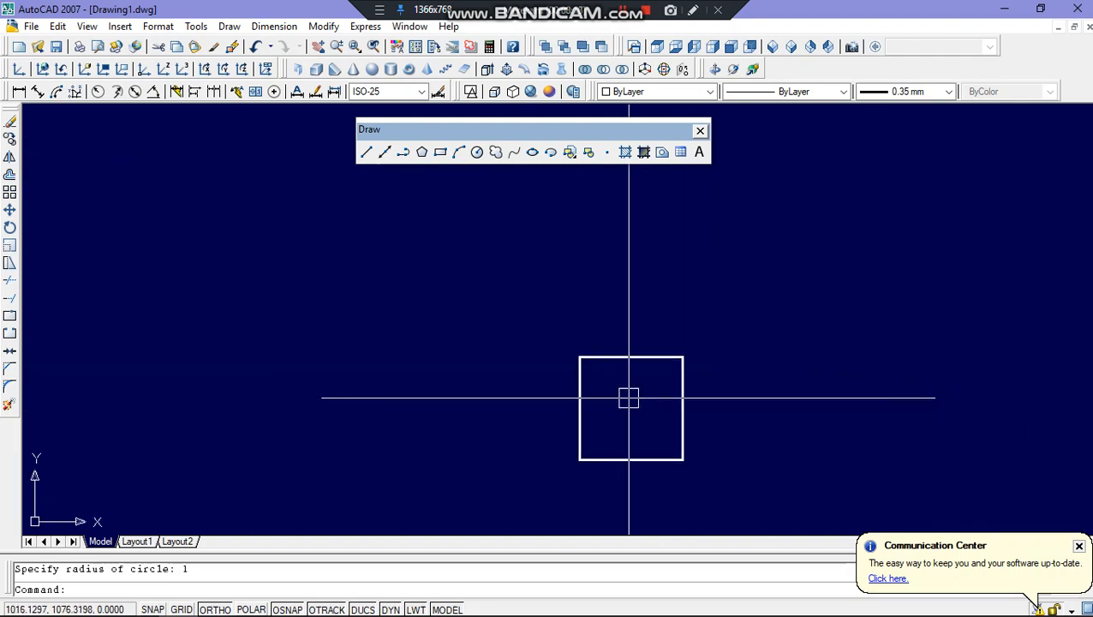
Add a linear dimension to the square's top edge, with the dimension line just above the square
click(274, 26)
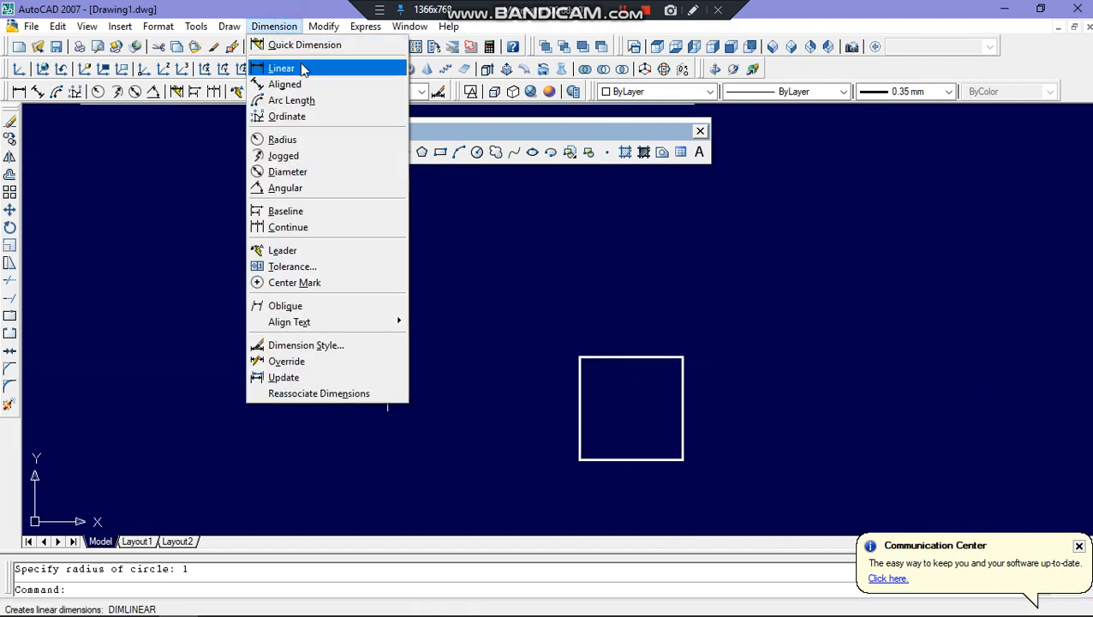
click(287, 69)
click(579, 356)
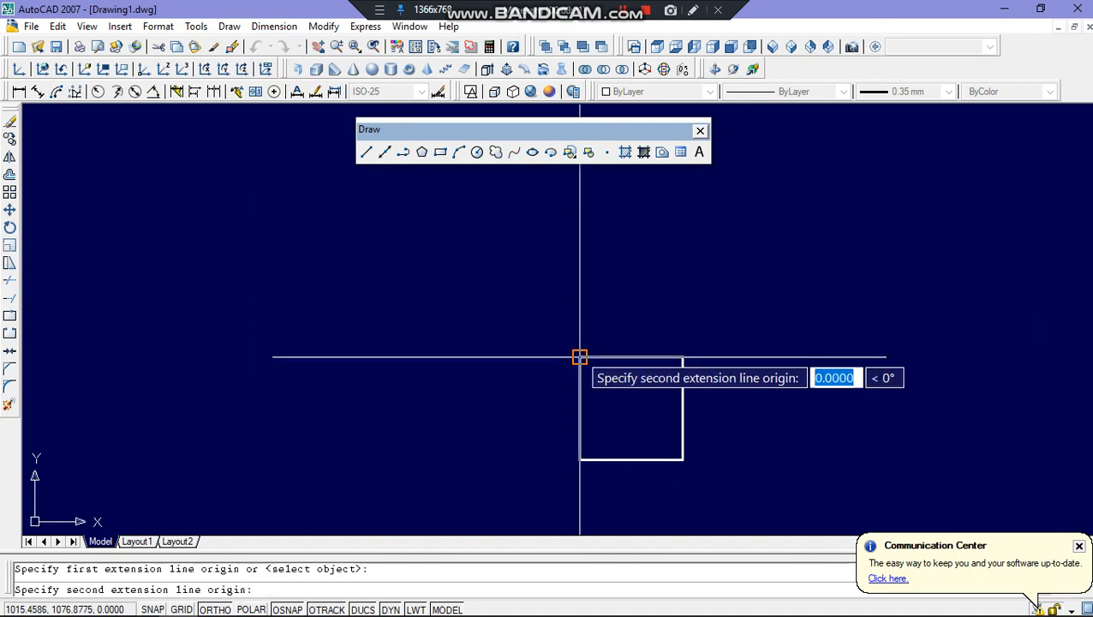
click(683, 357)
click(682, 329)
scroll(643, 368, down, 5)
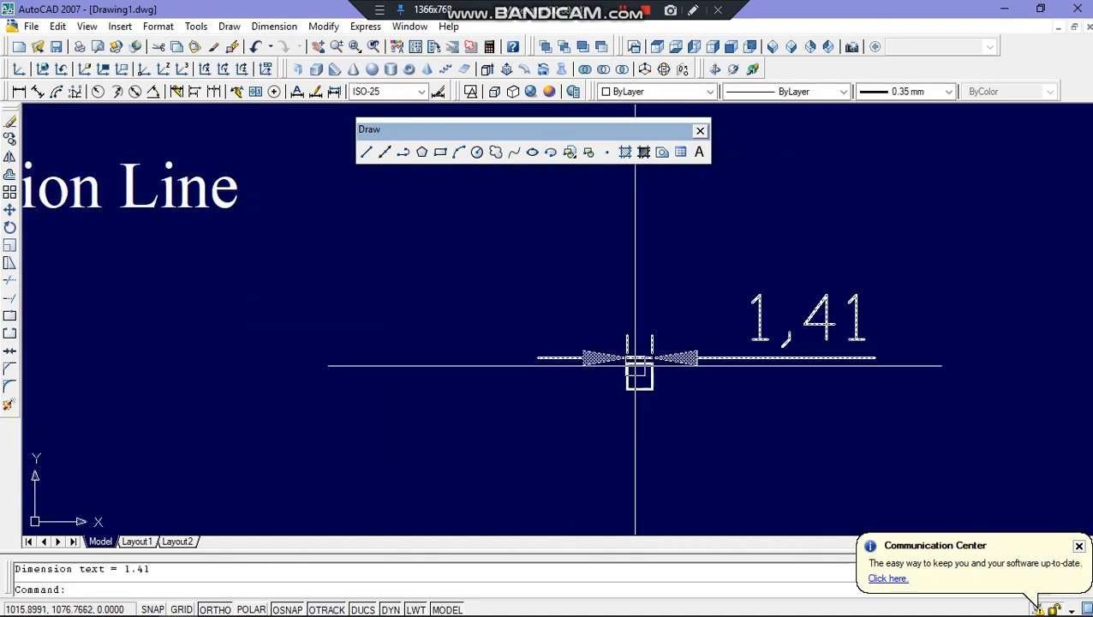
scroll(768, 347, up, 3)
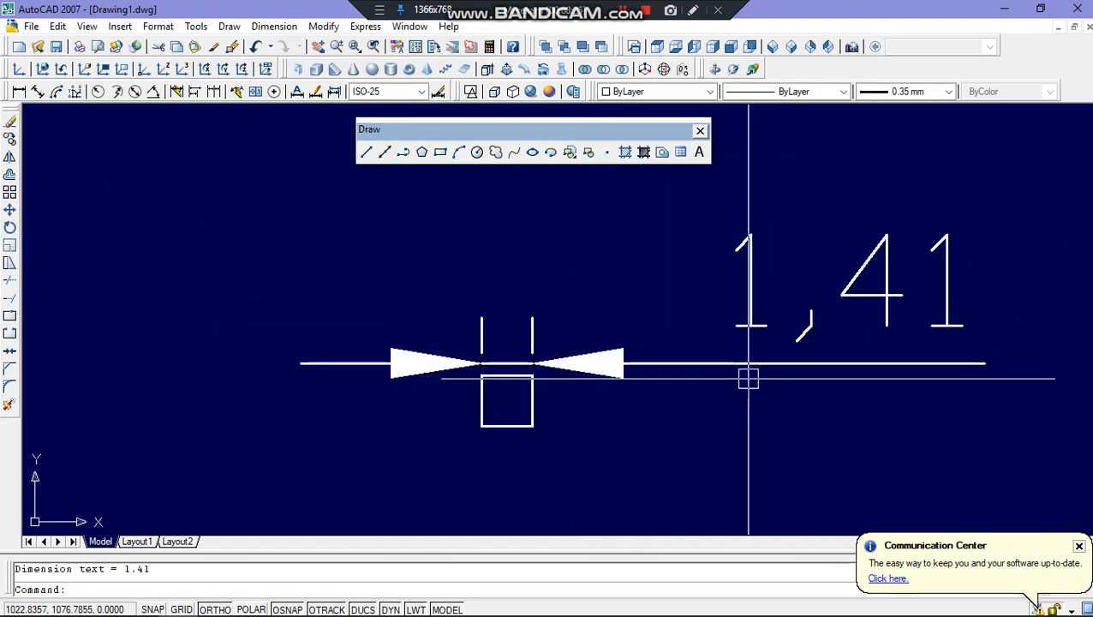
Delete the linear dimension and the small square polygon beneath it
click(611, 363)
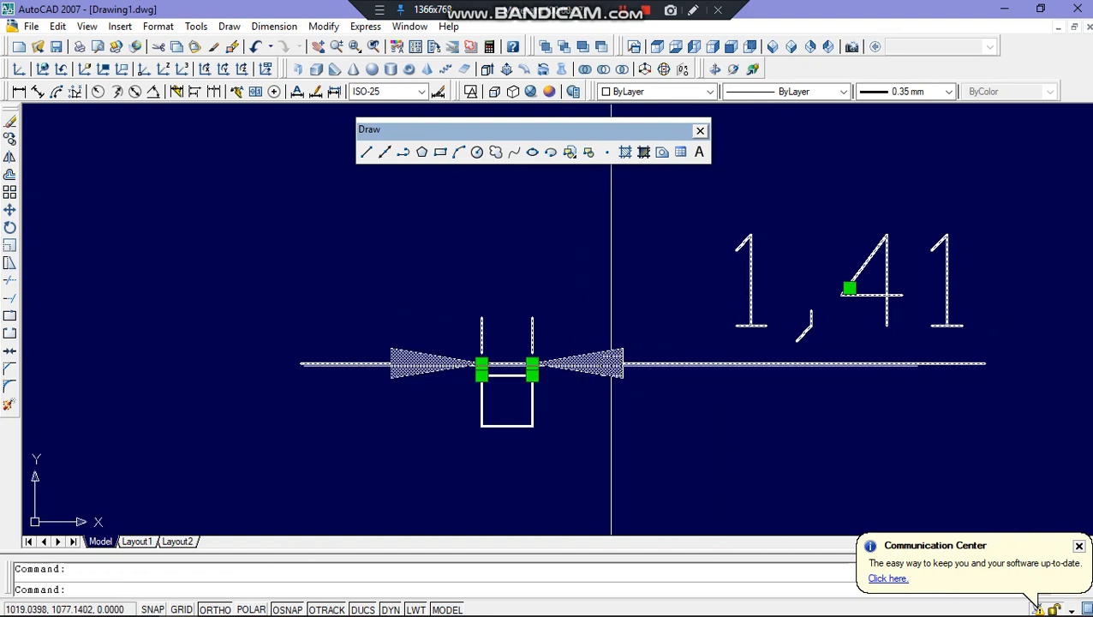
key(Delete)
click(499, 370)
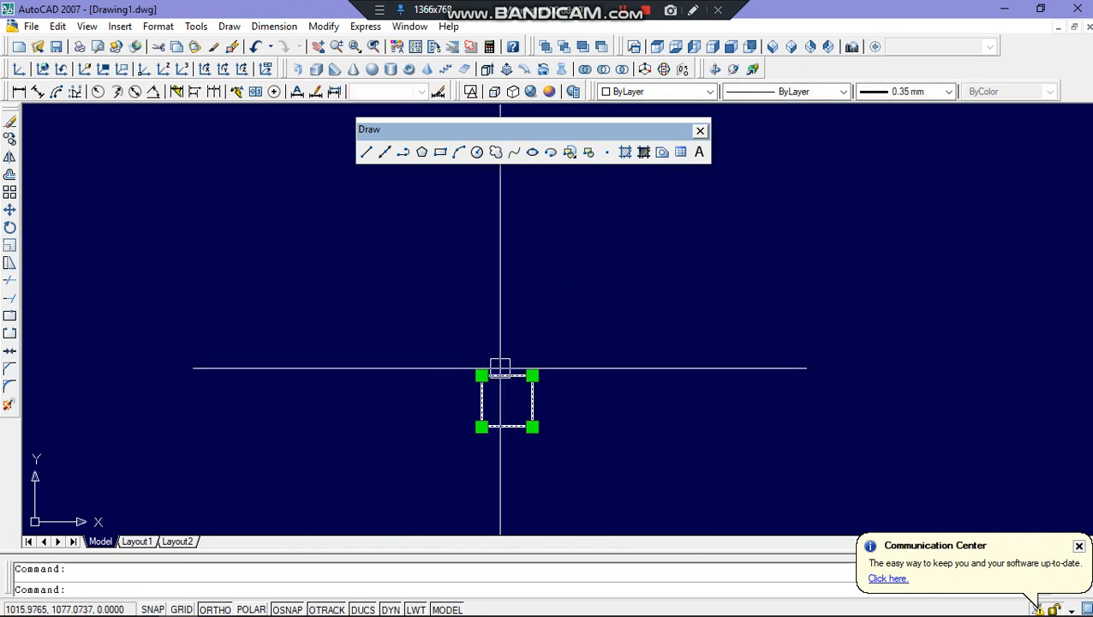
key(Delete)
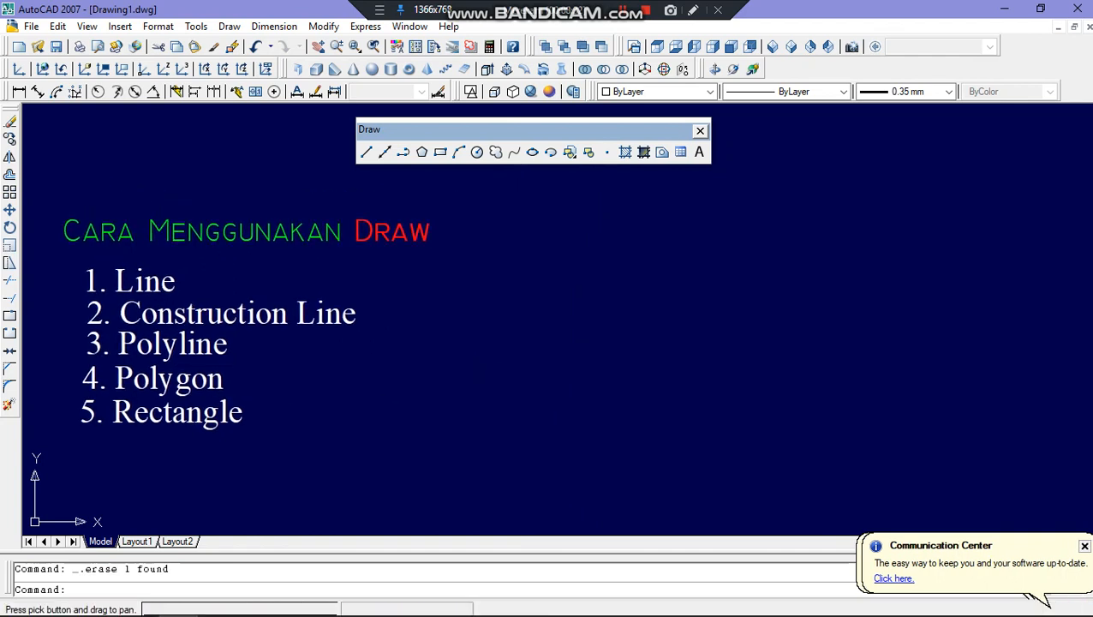
Draw a small rectangle to the right of the tool list, entering 1 for the other corner
click(441, 153)
click(534, 280)
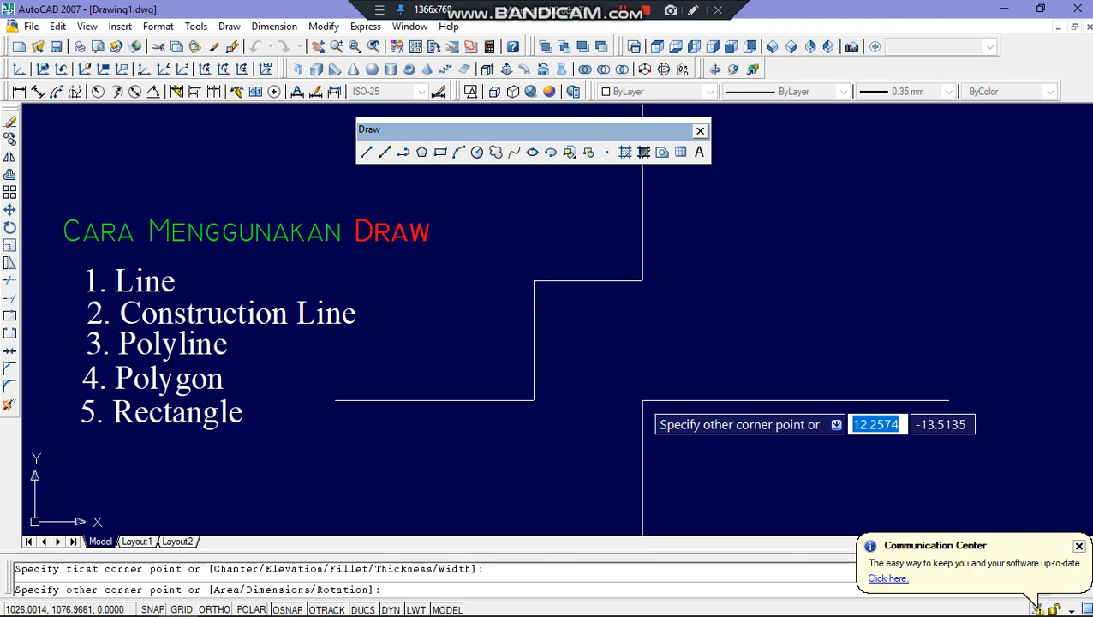
text(1)
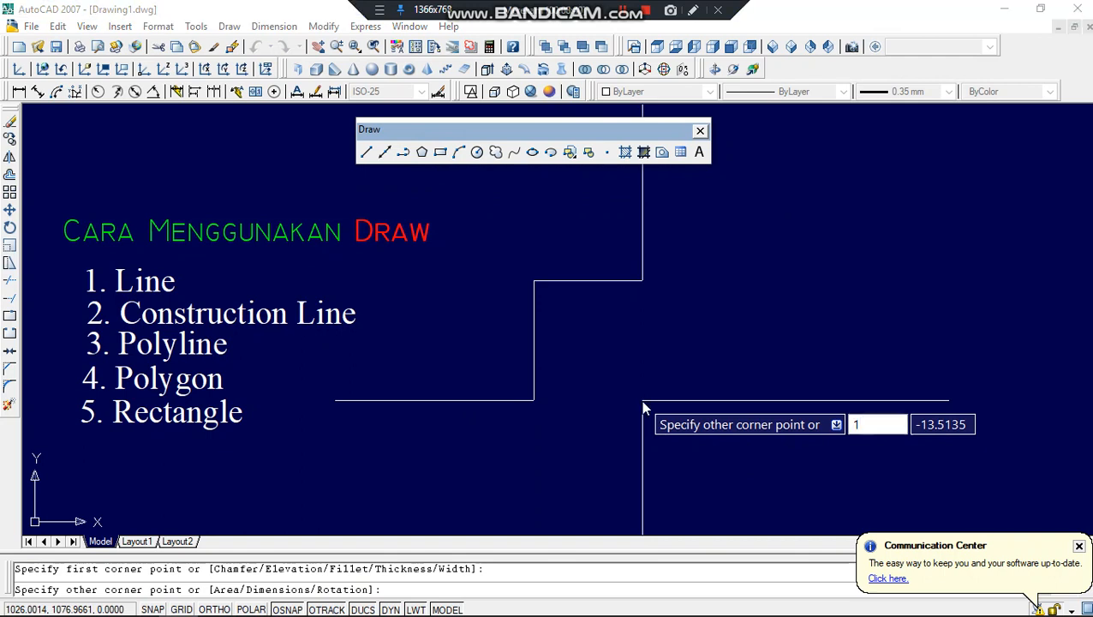
key(Return)
scroll(539, 285, up, 5)
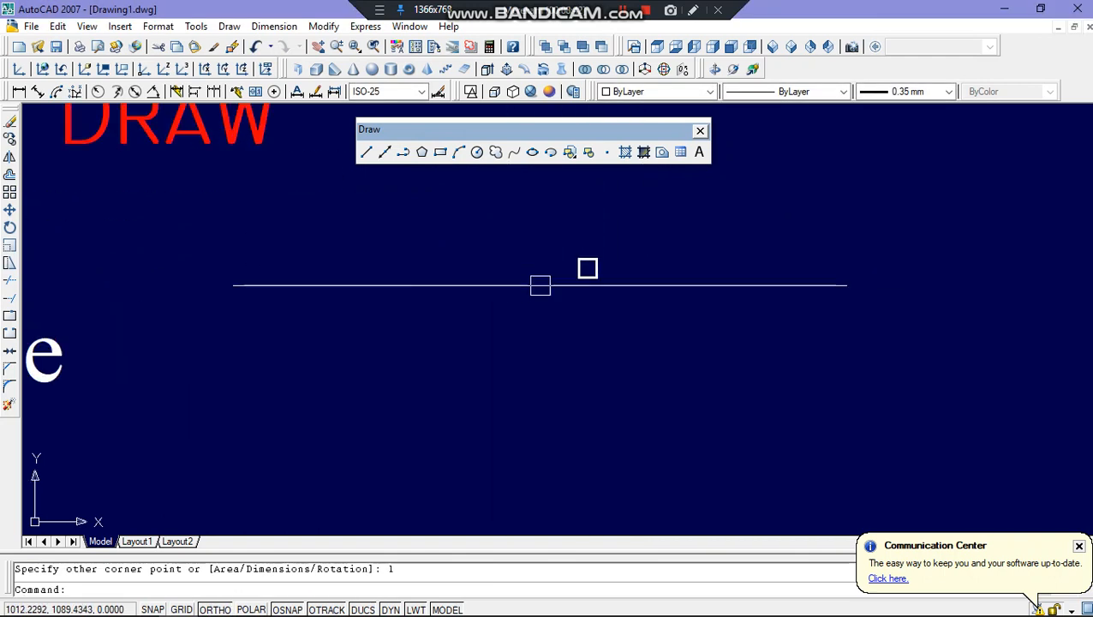
Add a linear dimension across the small rectangle's top edge, placed just above it
click(278, 26)
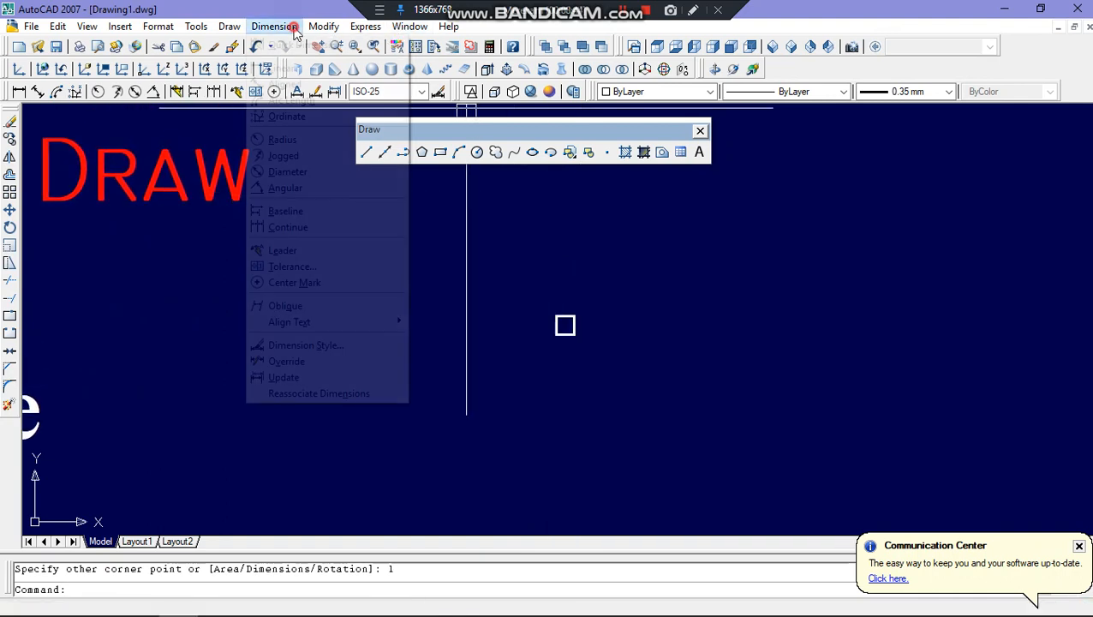
click(273, 69)
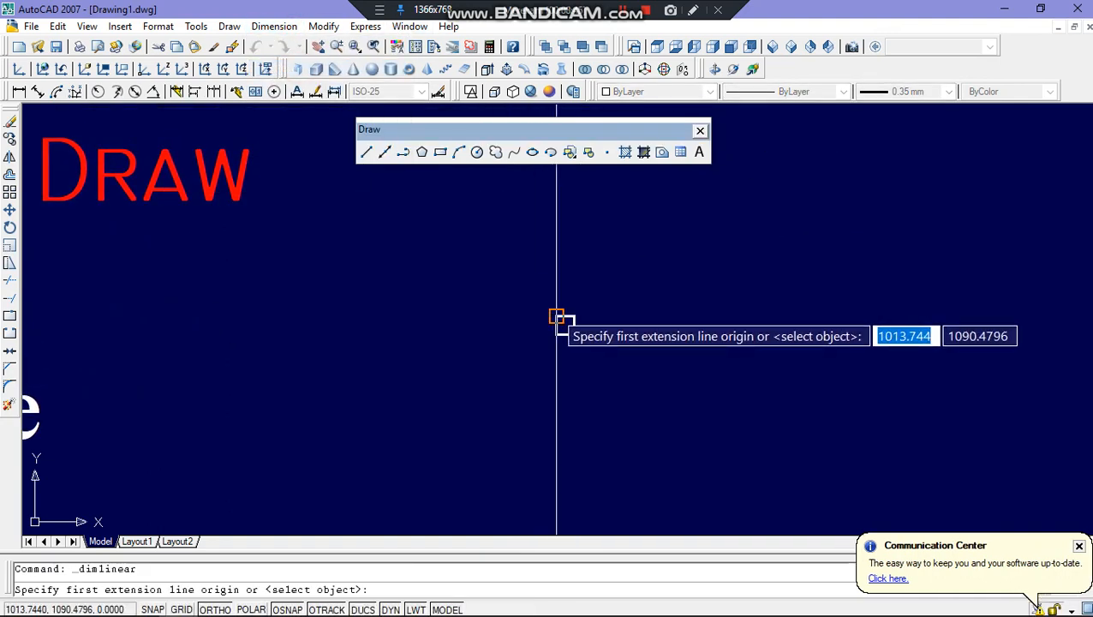
click(565, 314)
click(568, 317)
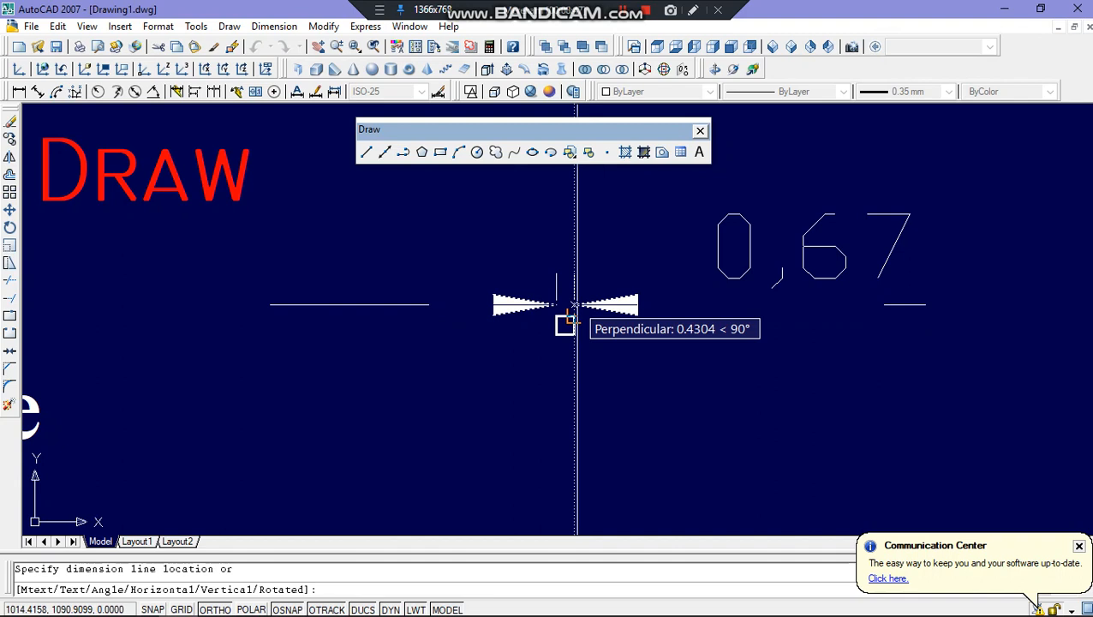
click(576, 304)
key(Escape)
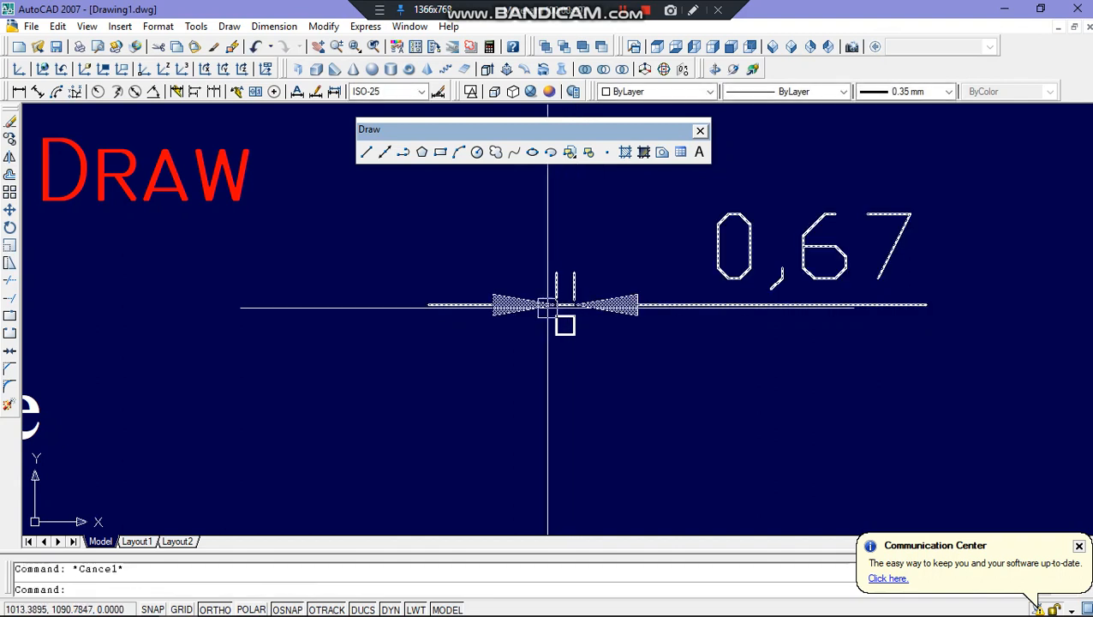
Delete the linear dimension and the small rectangle it measures
click(610, 304)
key(Delete)
scroll(632, 340, down, 2)
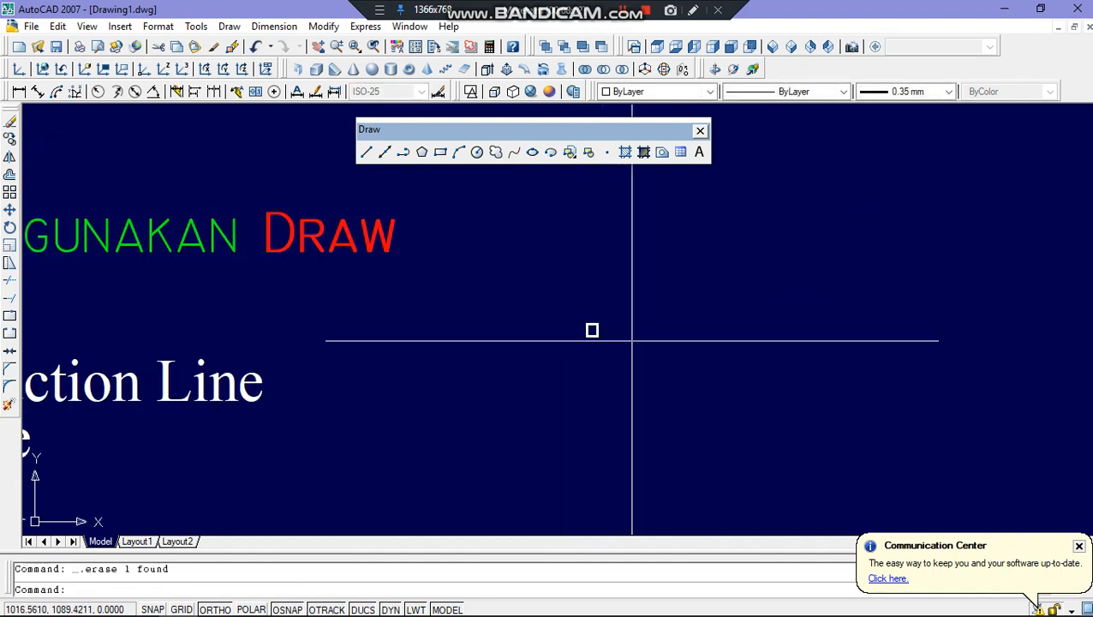
click(567, 283)
click(652, 421)
key(Delete)
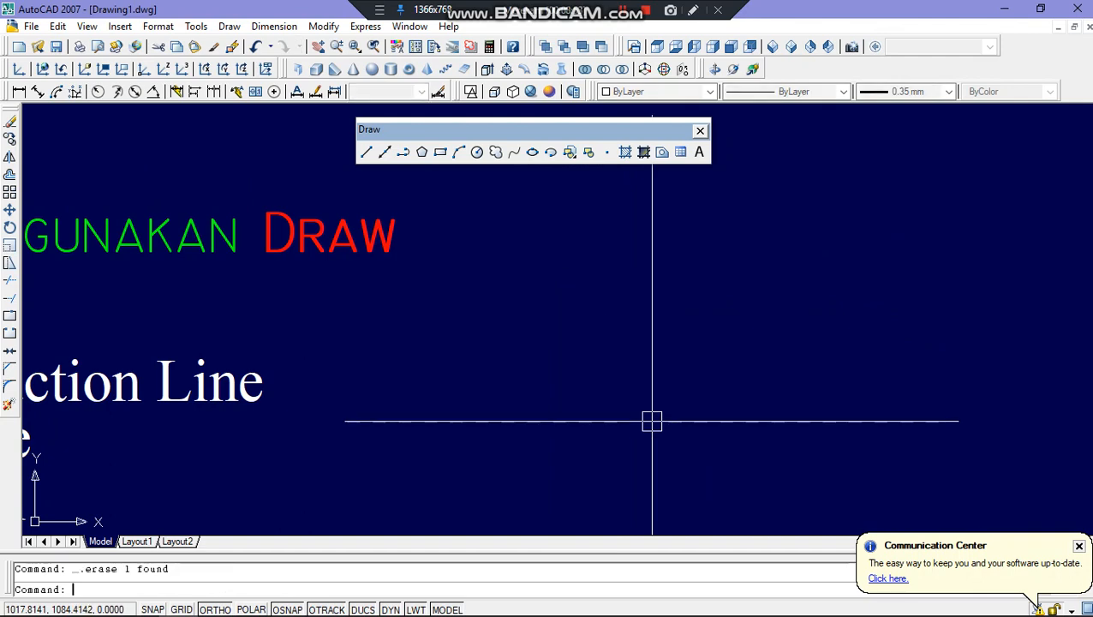
Draw an 8-sided polygon inscribed in a circle of radius about 10, to the right of the tool list
mouse_move(534, 307)
middle_down()
mouse_move(635, 327)
mouse_move(767, 304)
mouse_move(789, 276)
middle_up()
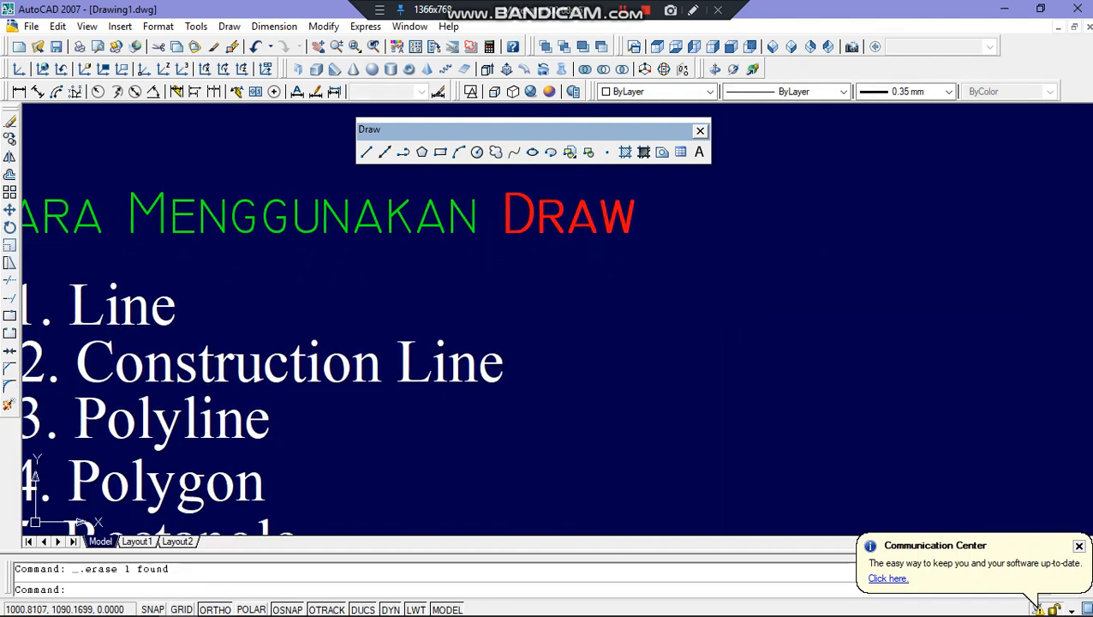
scroll(556, 321, down, 4)
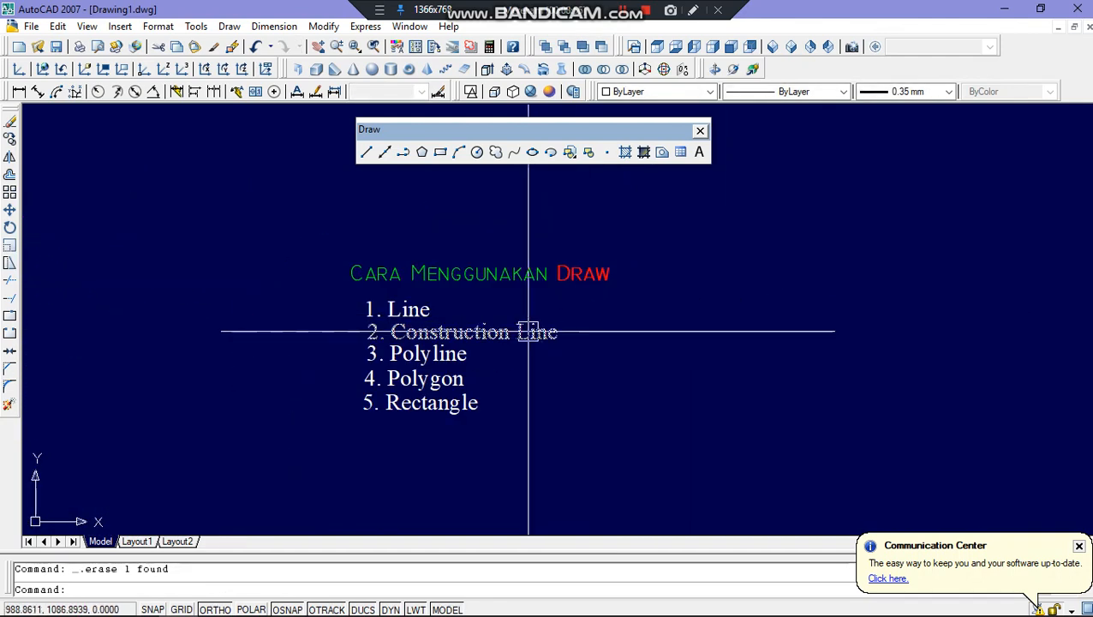
click(421, 152)
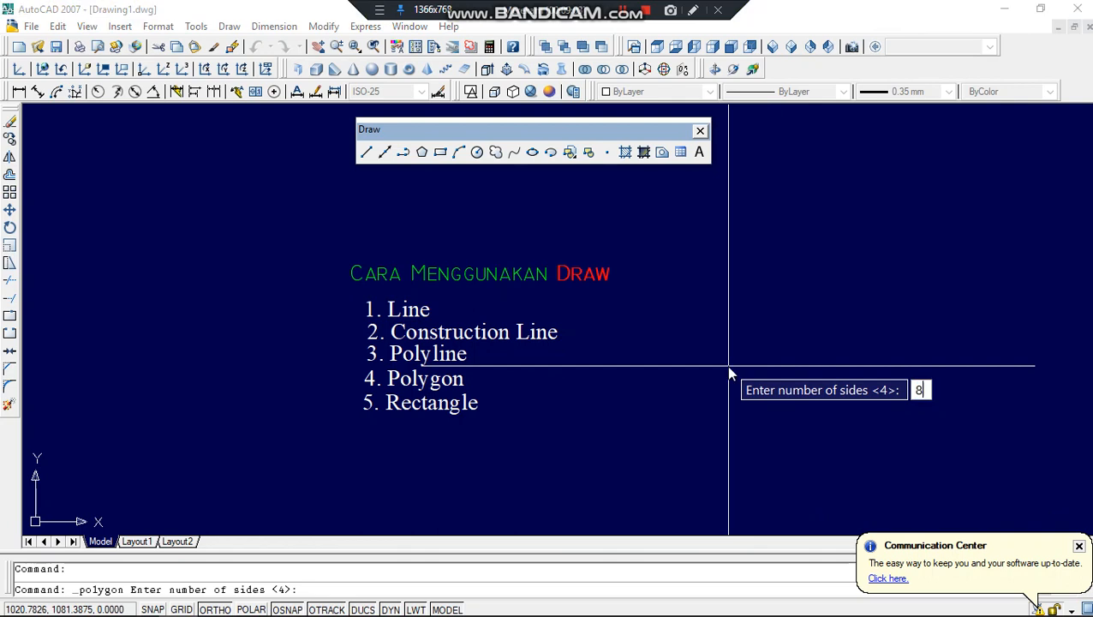
key(Return)
click(728, 366)
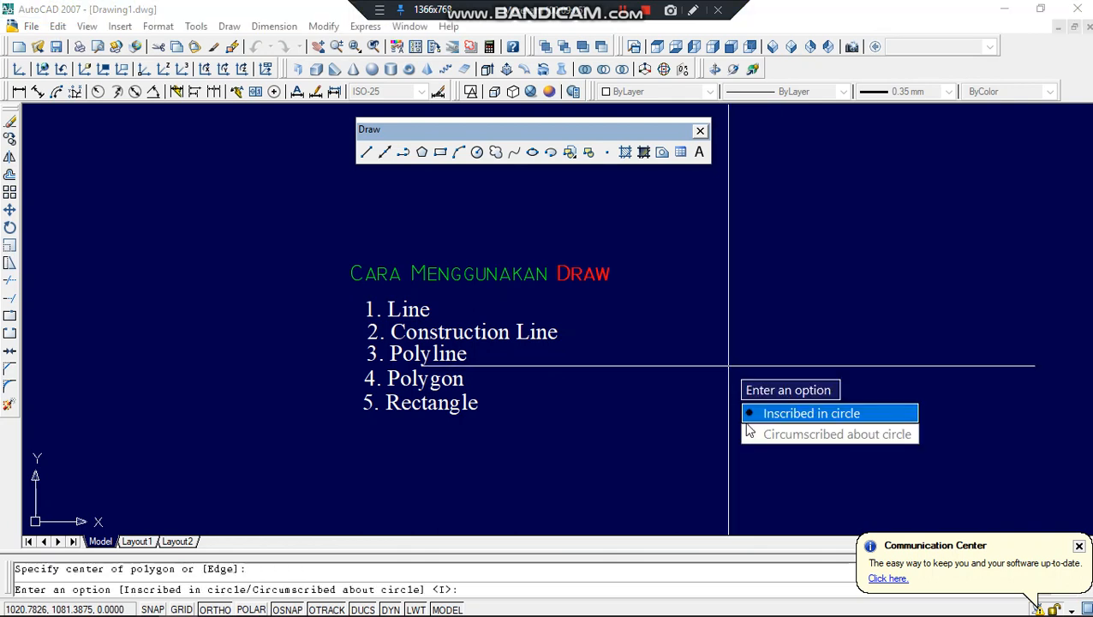
click(748, 418)
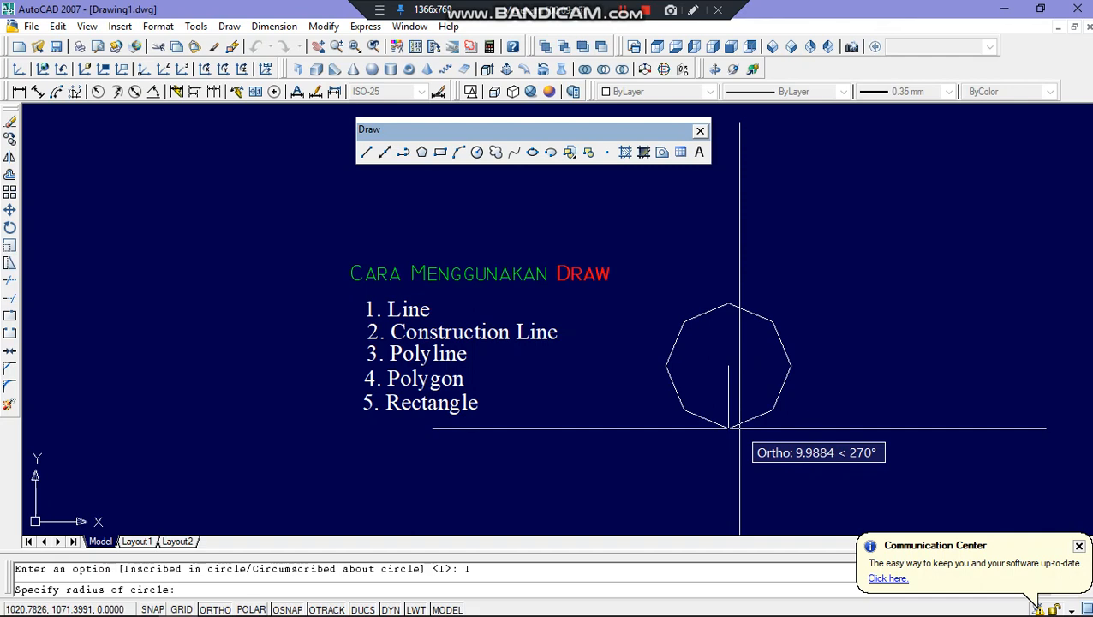
click(739, 428)
Add a vertical linear dimension between the ends of the octagon's upper-left side, with its dimension line near the octagon's right corner
click(285, 28)
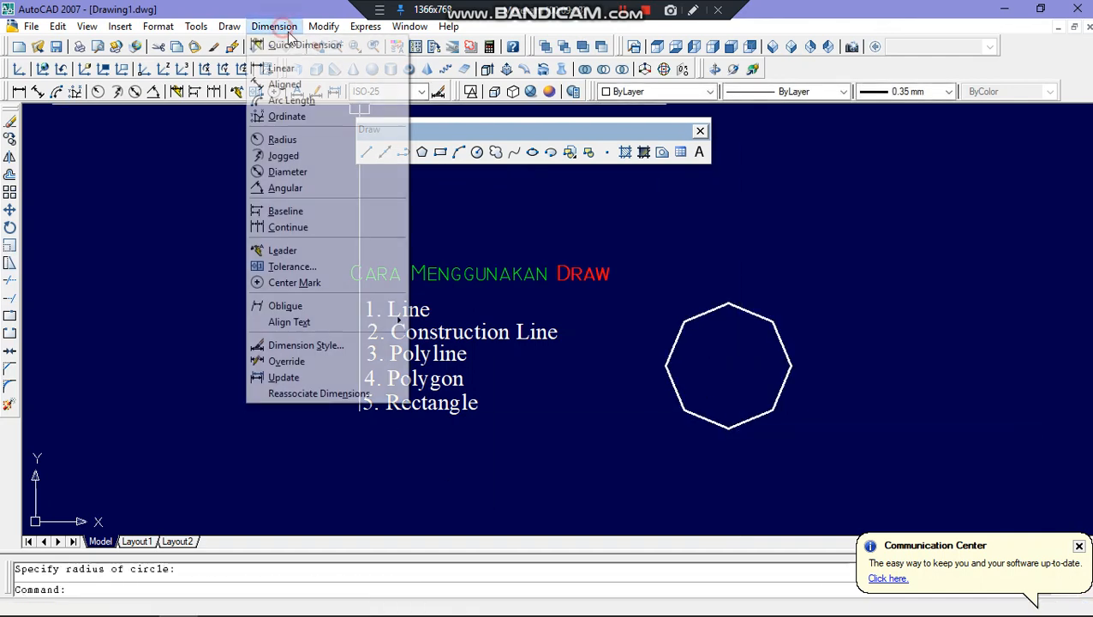
click(310, 68)
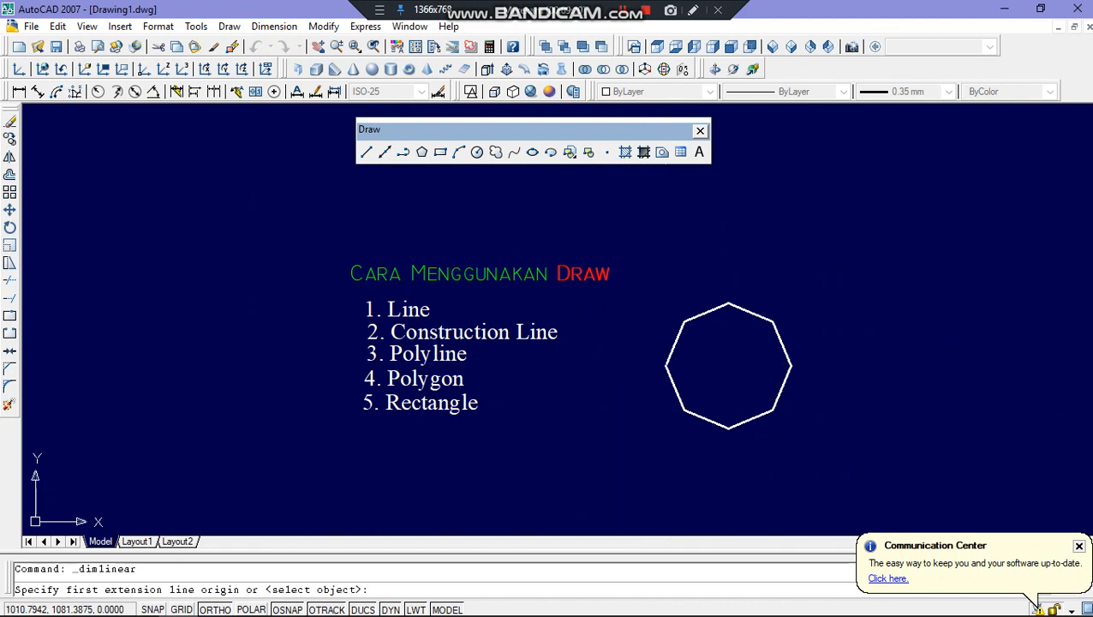
click(666, 366)
click(683, 323)
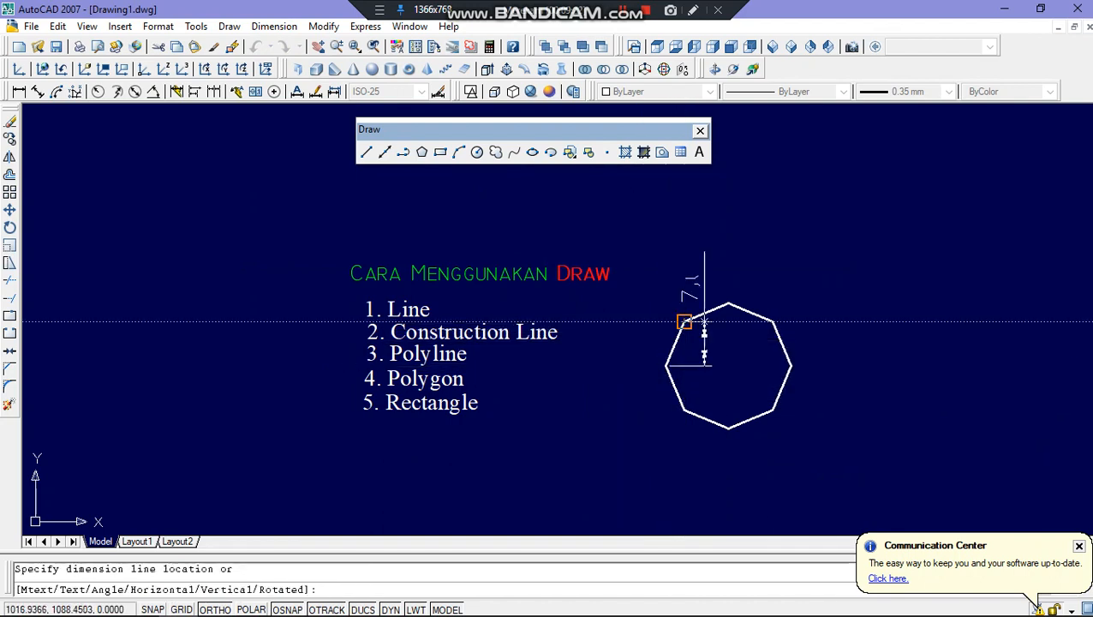
click(788, 336)
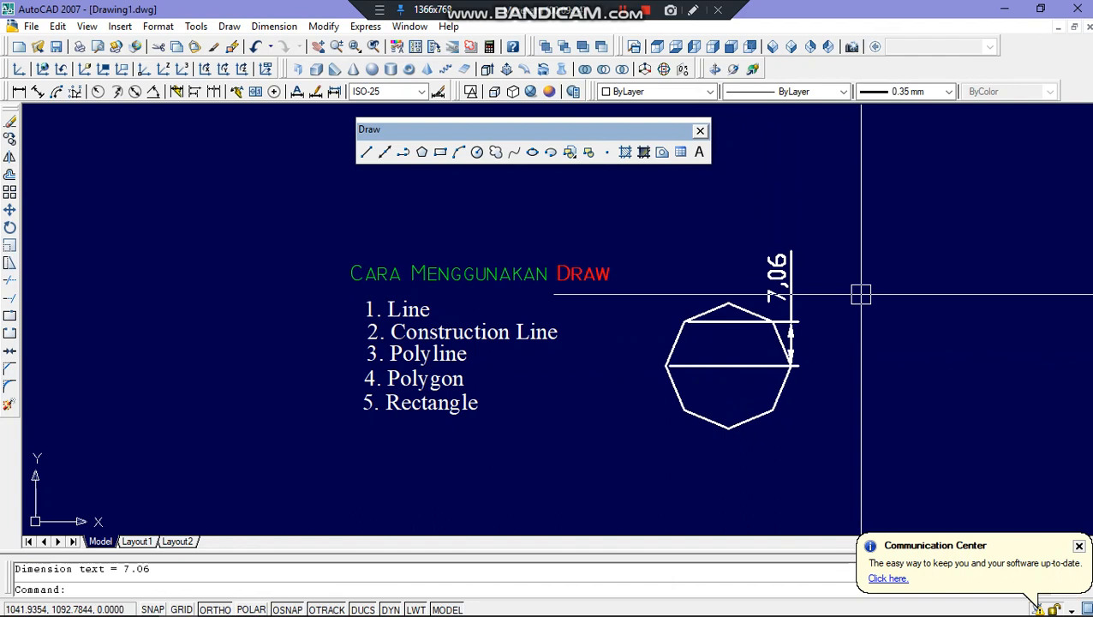
Delete the vertical dimension and the octagon
click(793, 313)
key(Delete)
middle_drag(739, 349, 726, 338)
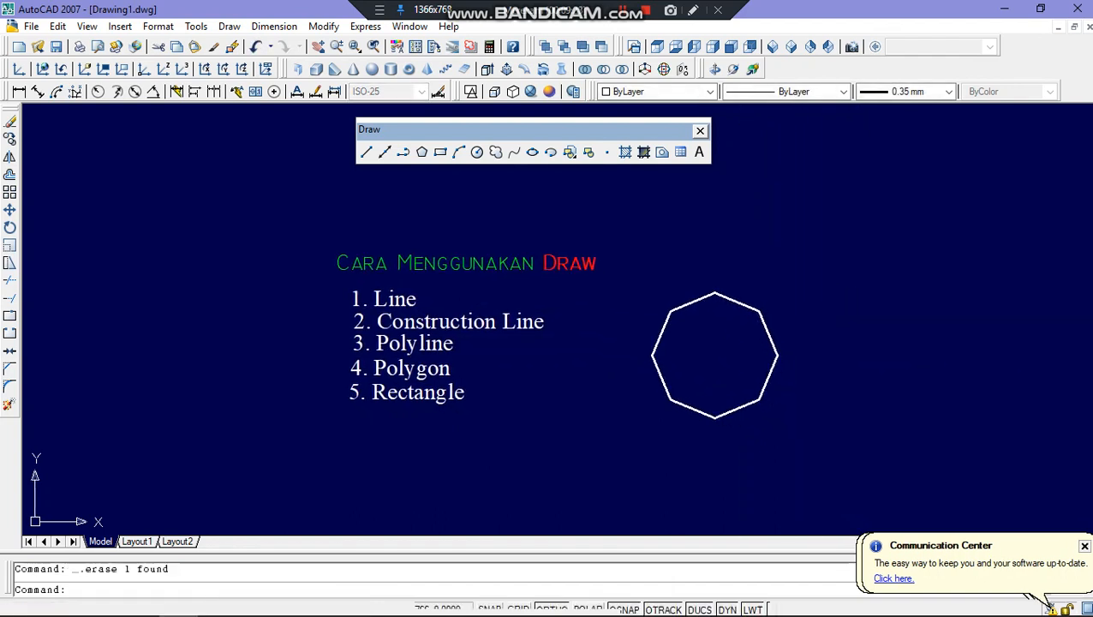
click(715, 292)
key(Delete)
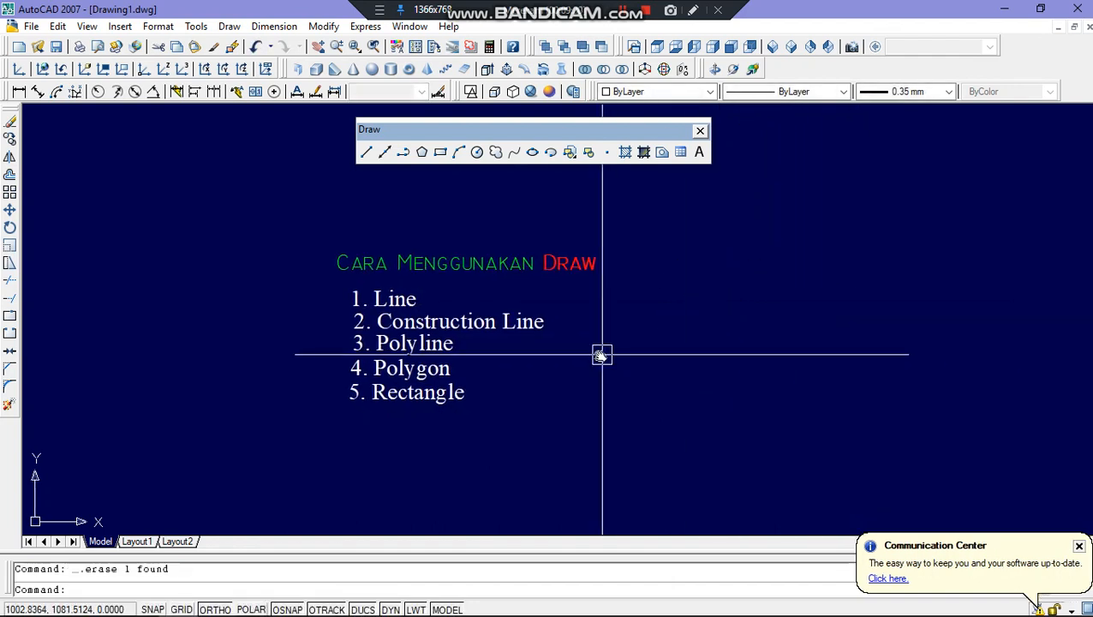
Draw a rectangle 5 units wide and 4 units high to the right of the tool list
middle_drag(599, 356, 556, 350)
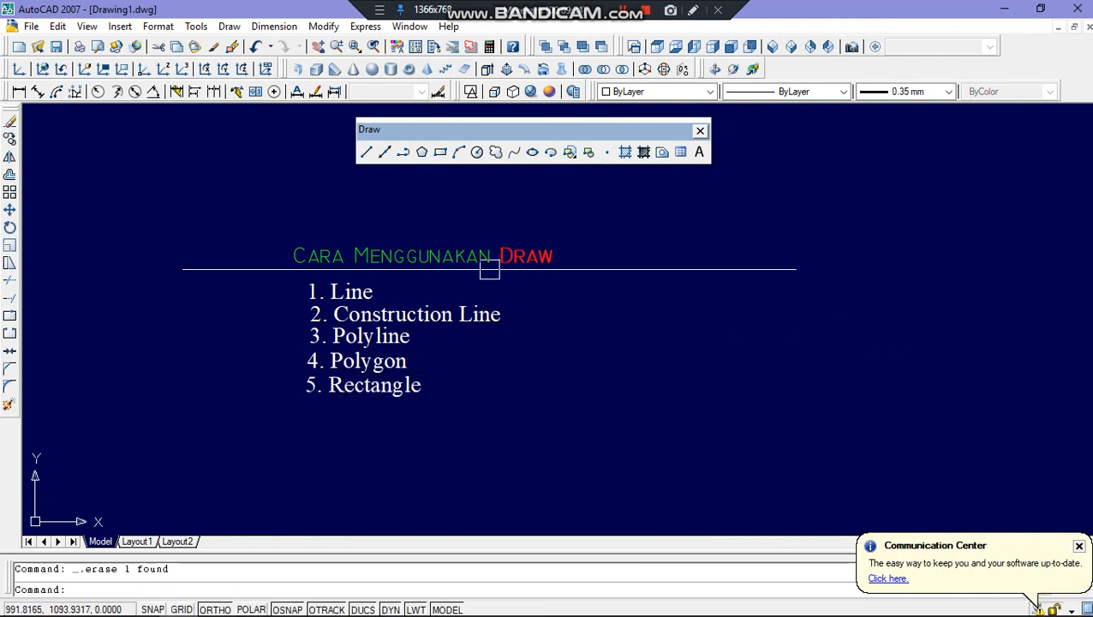
click(441, 152)
click(573, 318)
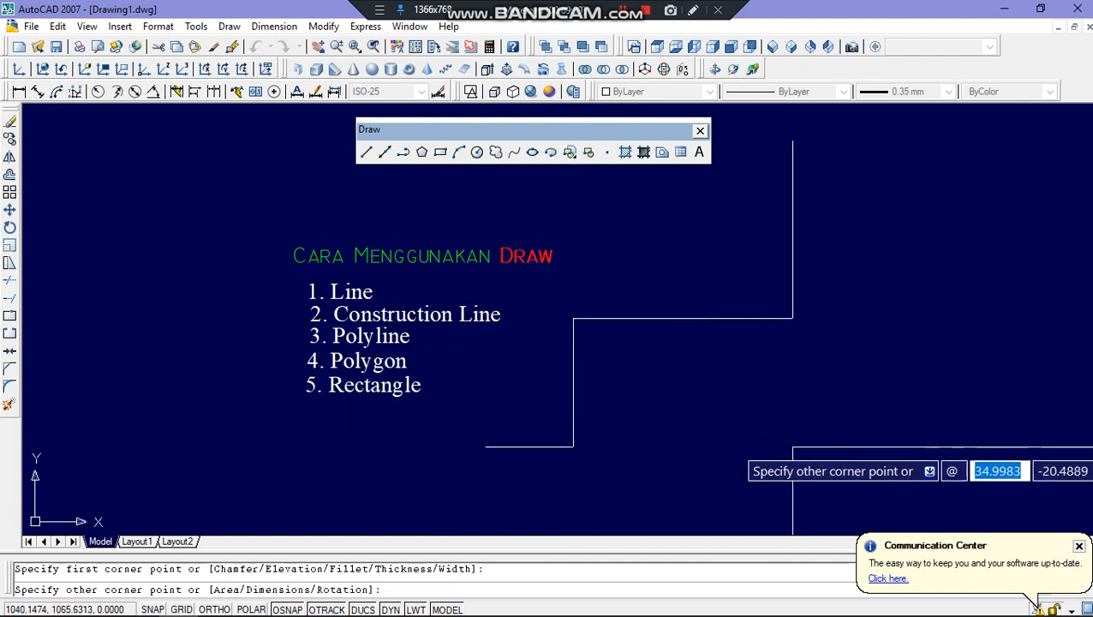
text(5)
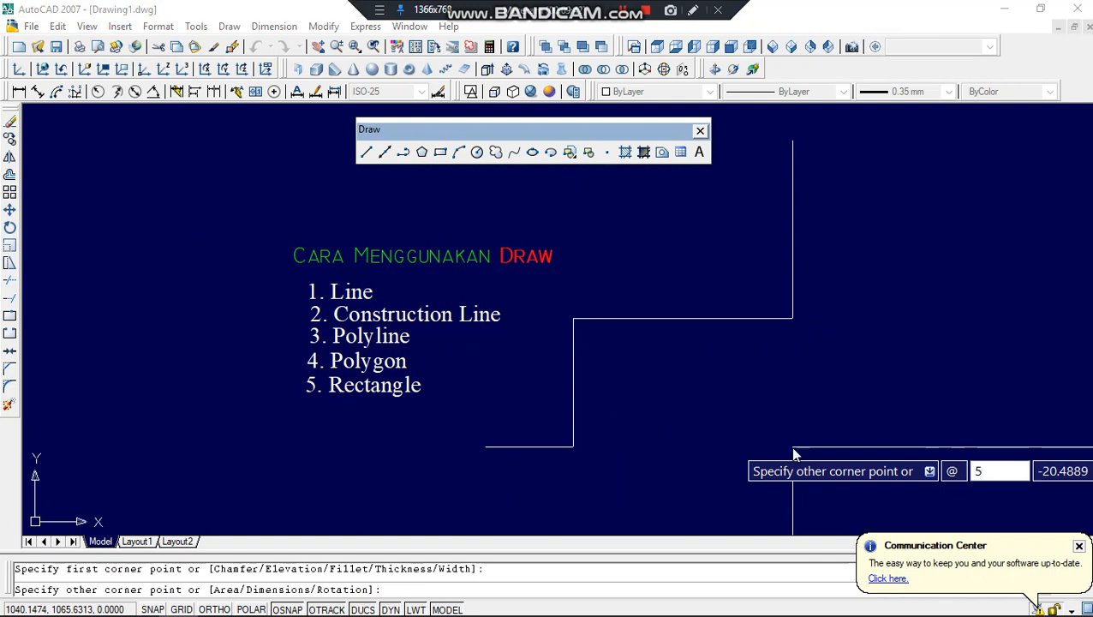
key(Tab)
text(4)
key(Return)
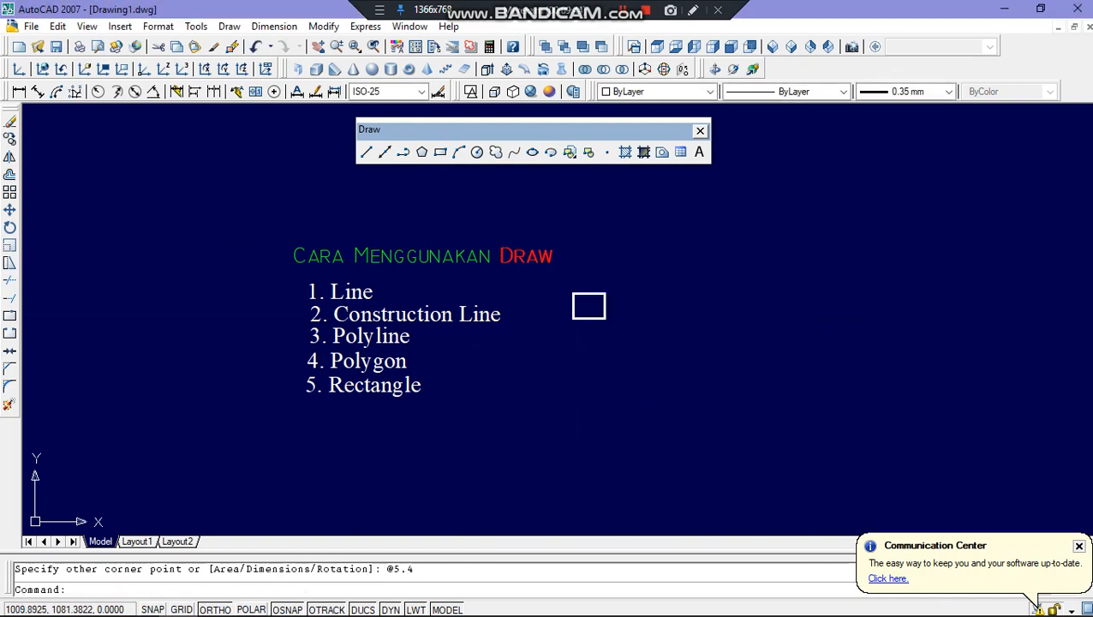
scroll(573, 294, up, 2)
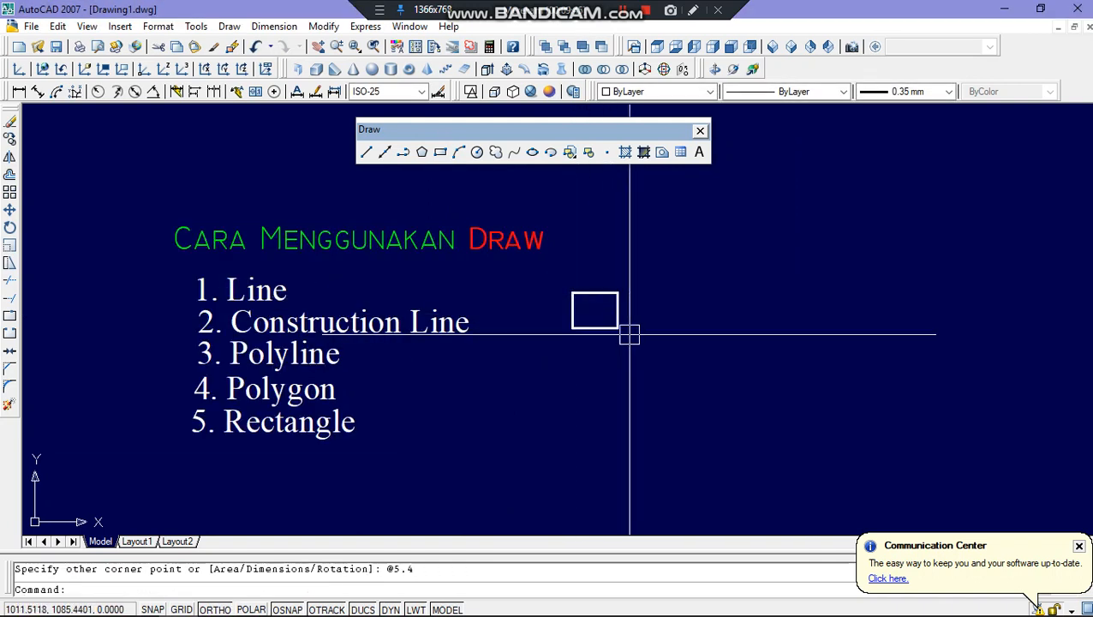
mouse_move(618, 275)
middle_down()
mouse_move(627, 295)
mouse_move(644, 290)
mouse_move(618, 288)
middle_up()
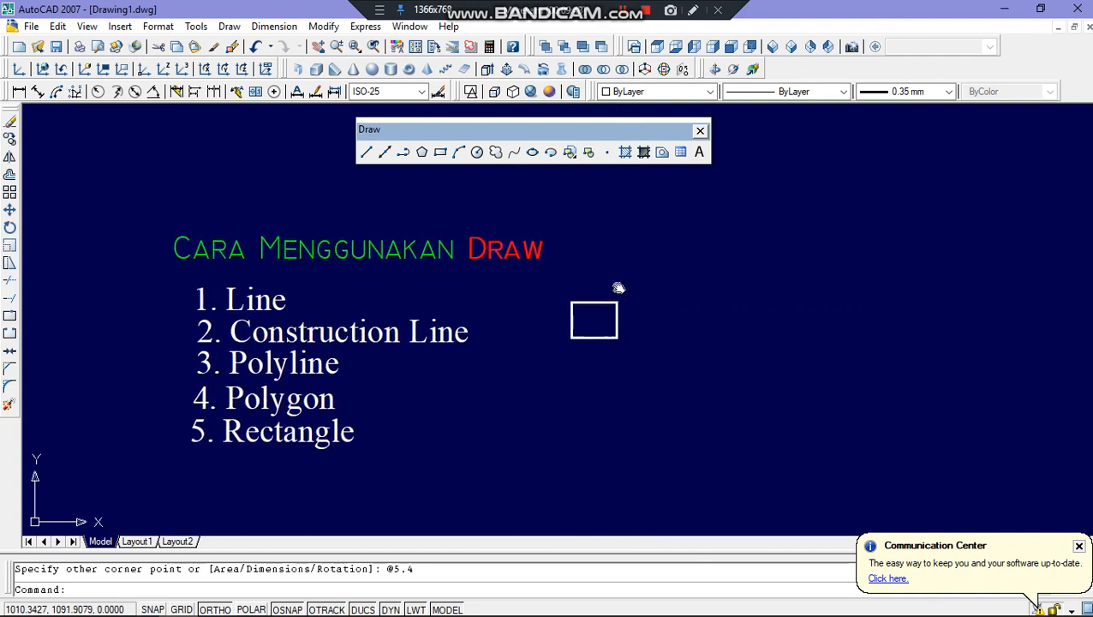